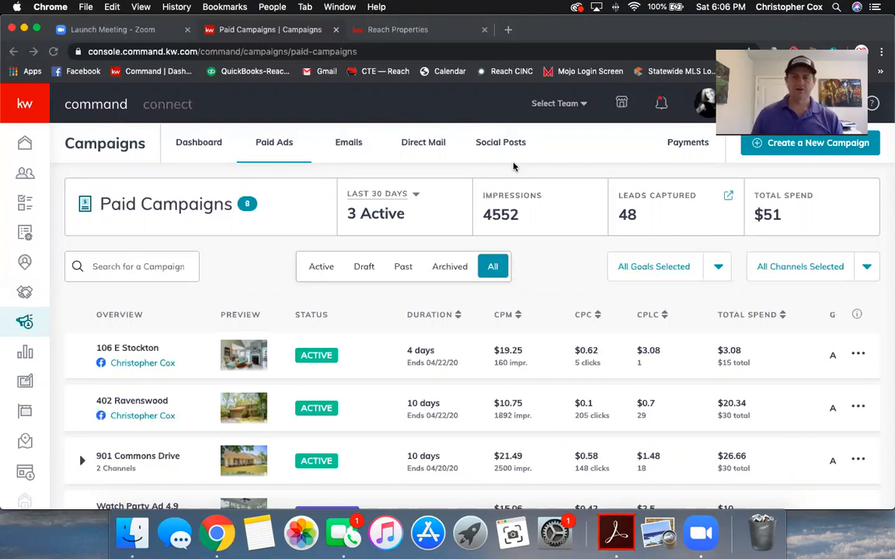
- Create a new paid social ad campaign and name it "Price Reduced Wilmington 4.18"
left_click(796, 147)
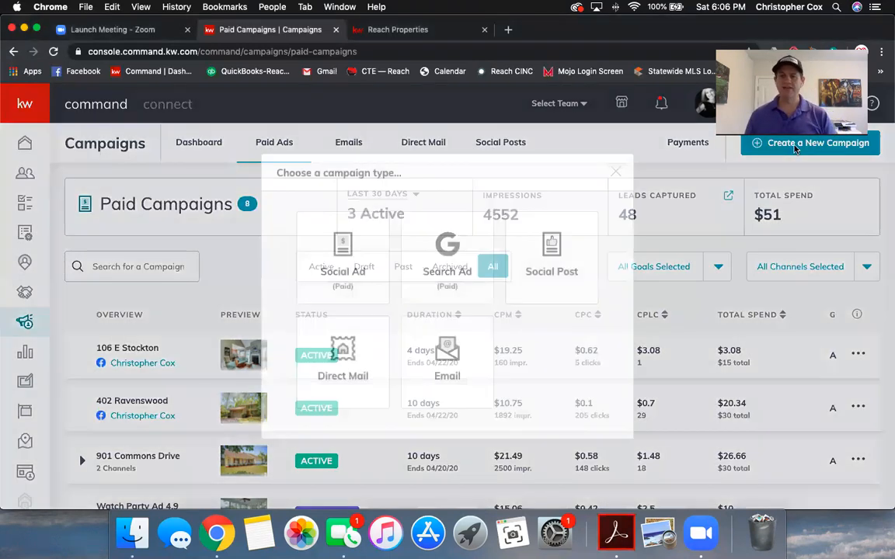
left_click(350, 257)
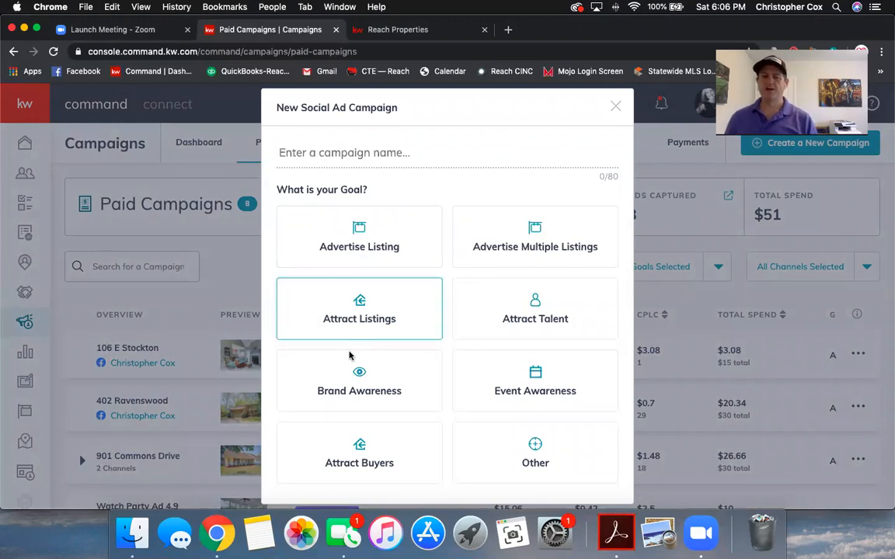
left_click(384, 150)
type("Price")
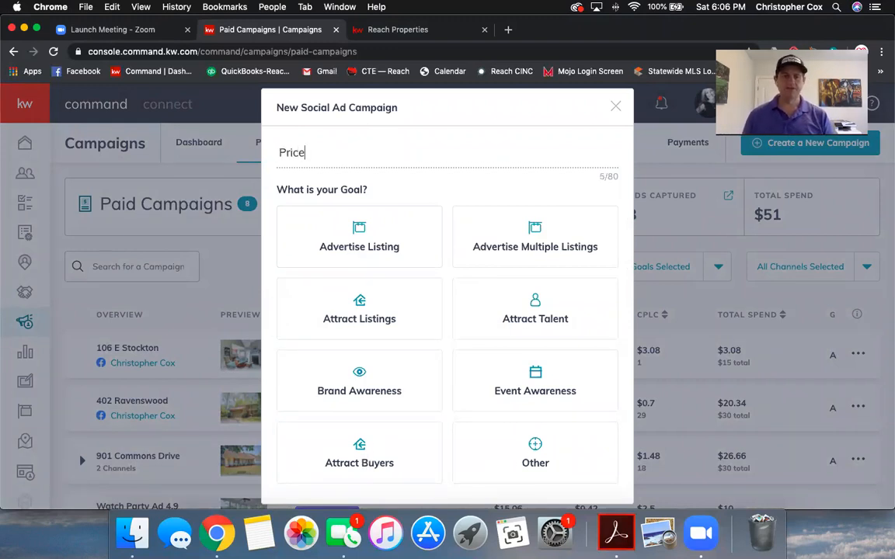
type(" Reduced ")
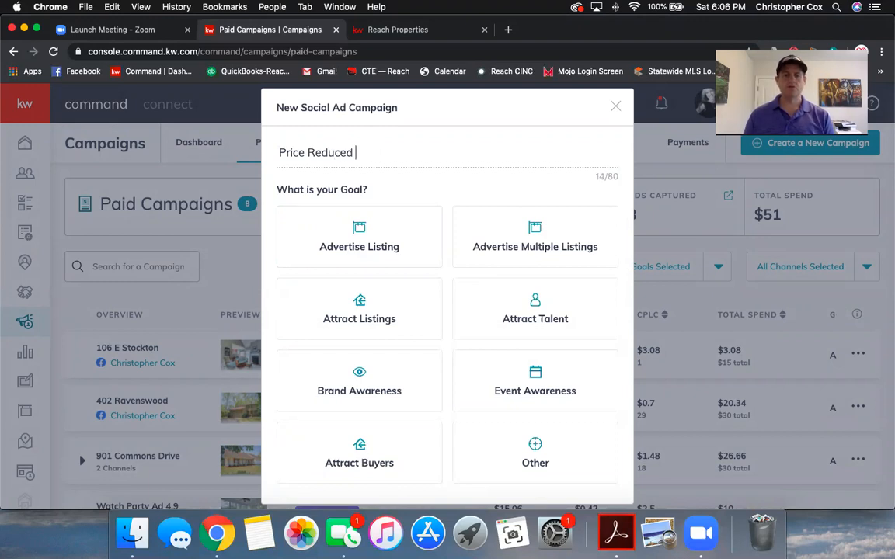
type("Wilmington 4.")
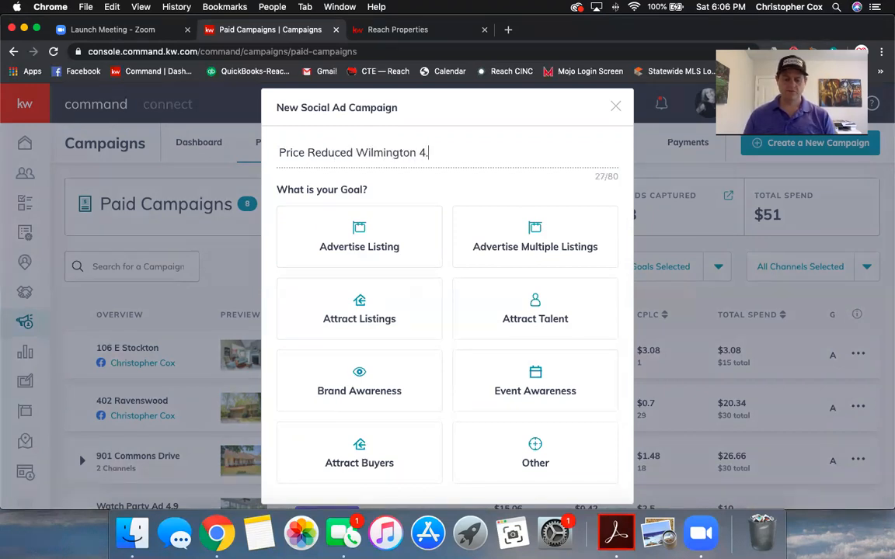
type("18")
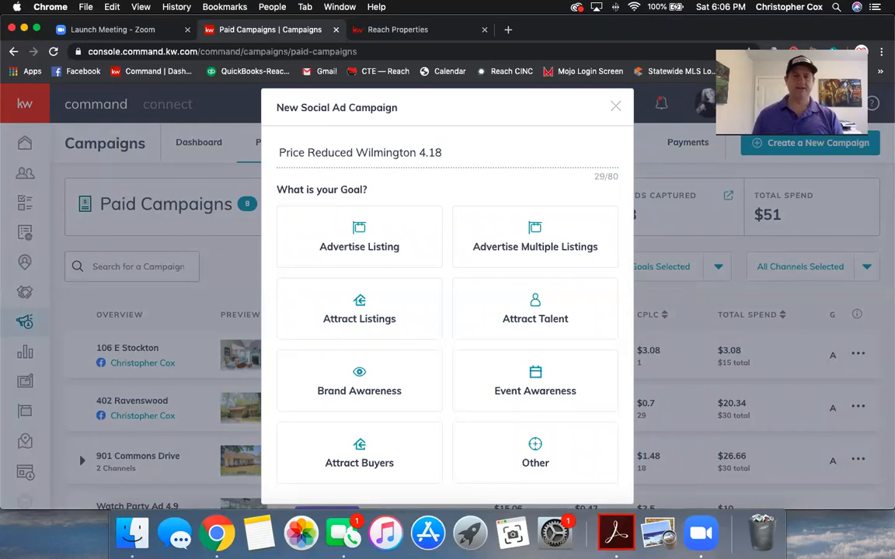
- Set the campaign goal to Attract Buyers, choose Facebook and Instagram as the channels, and proceed to the campaign setup
left_click(355, 231)
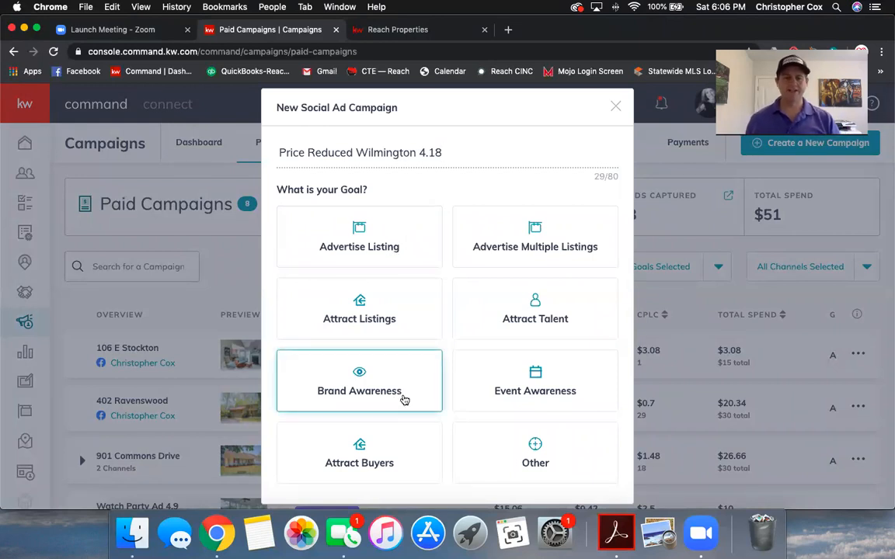
left_click(370, 456)
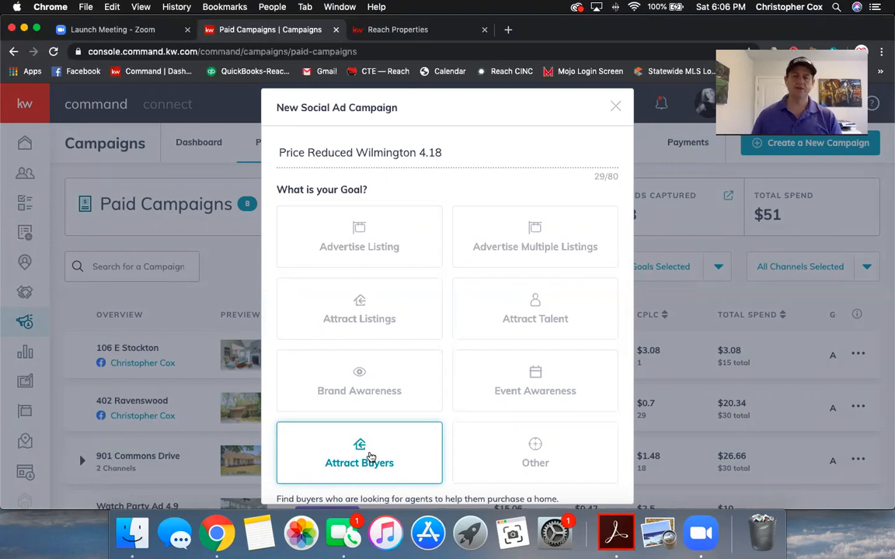
scroll(398, 399, "down", 3)
scroll(382, 404, "down", 2)
left_click(303, 408)
left_click(482, 409)
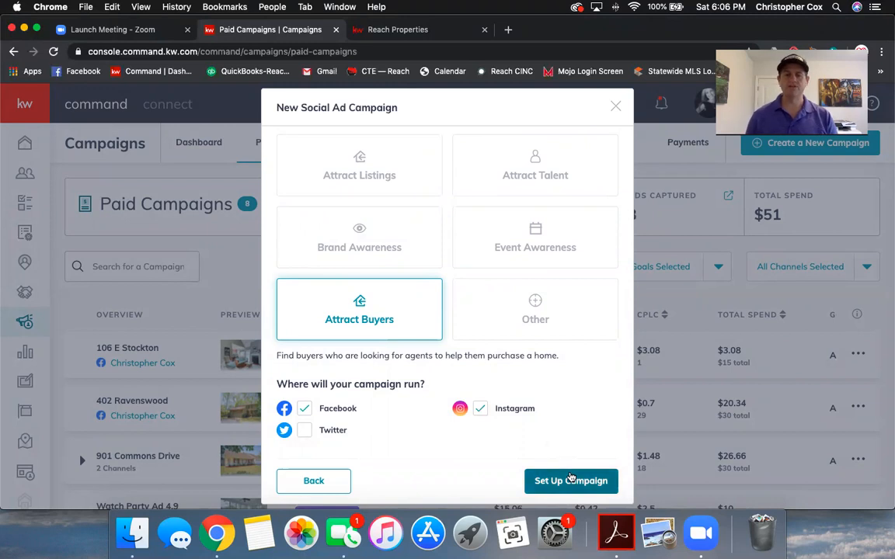
left_click(571, 481)
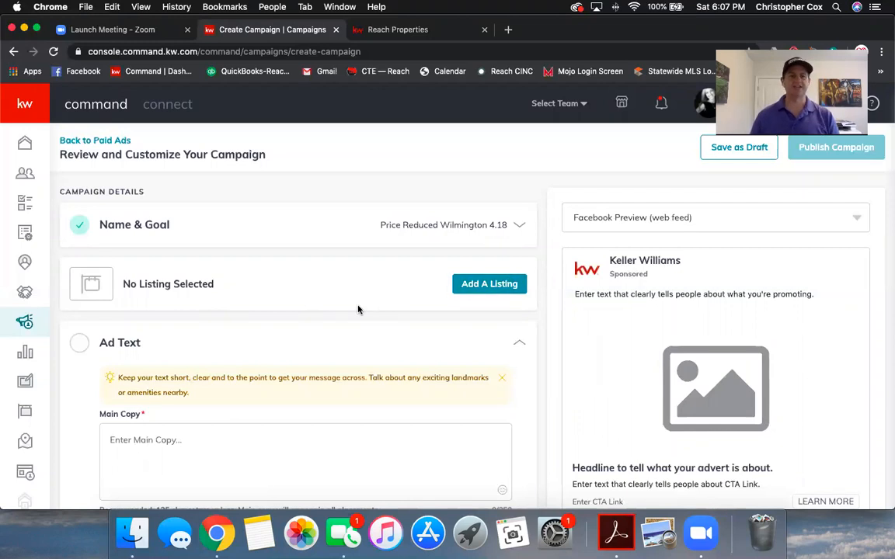
- Start the ad's main copy with "20 Houses in Wilmington"
scroll(358, 312, "down", 1)
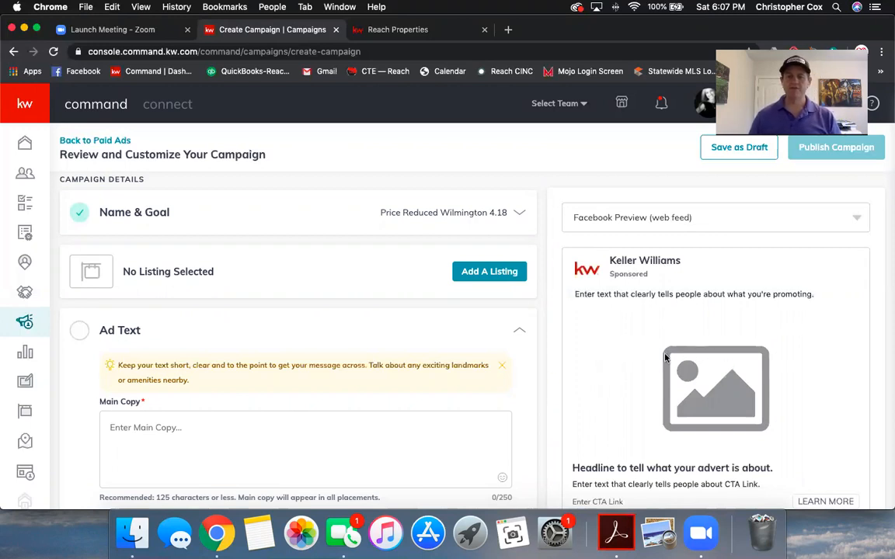
scroll(618, 361, "down", 1)
scroll(620, 376, "down", 1)
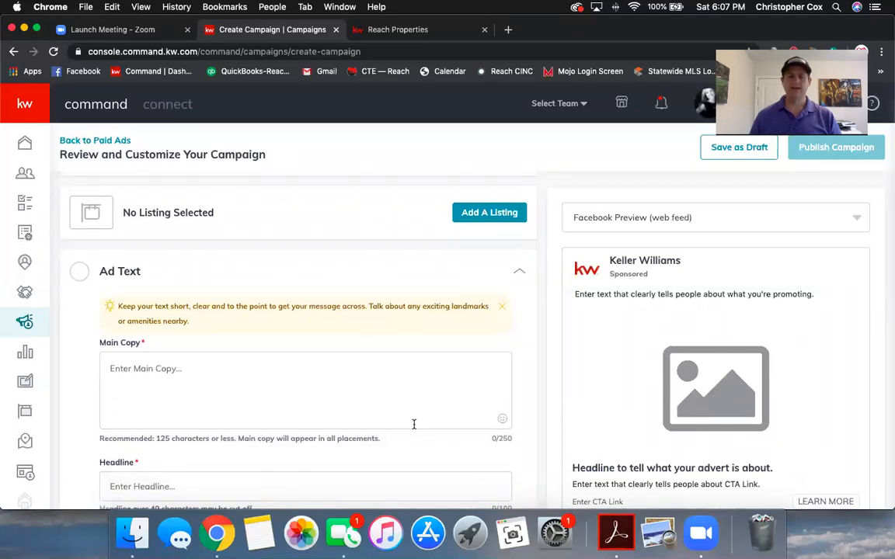
scroll(414, 426, "down", 2)
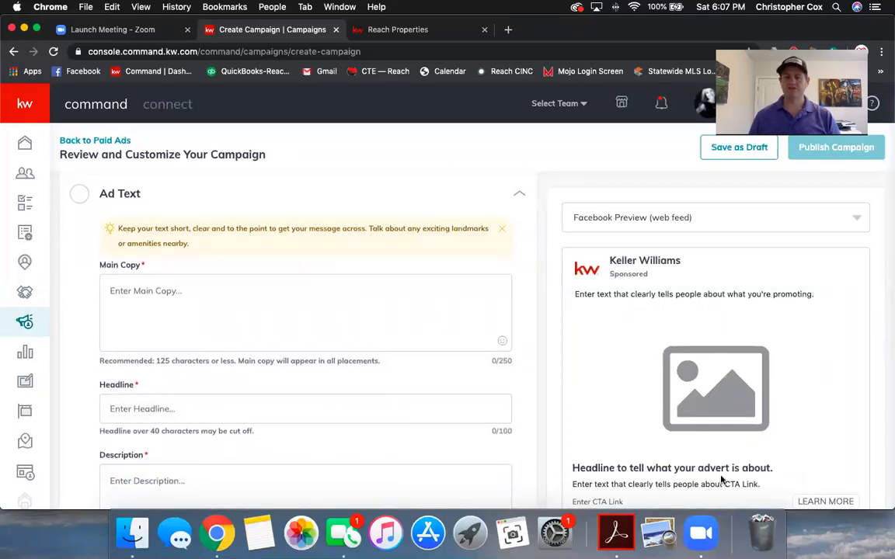
scroll(363, 420, "down", 2)
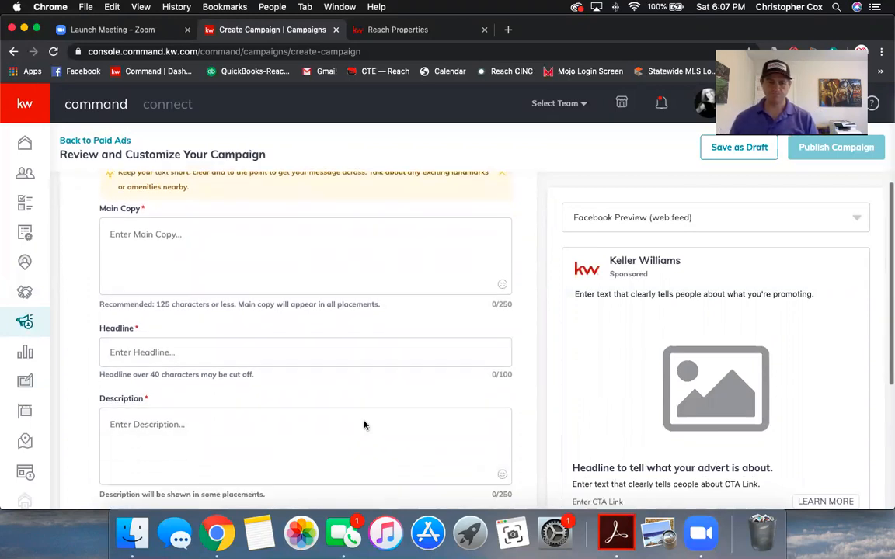
scroll(363, 420, "up", 4)
left_click(188, 380)
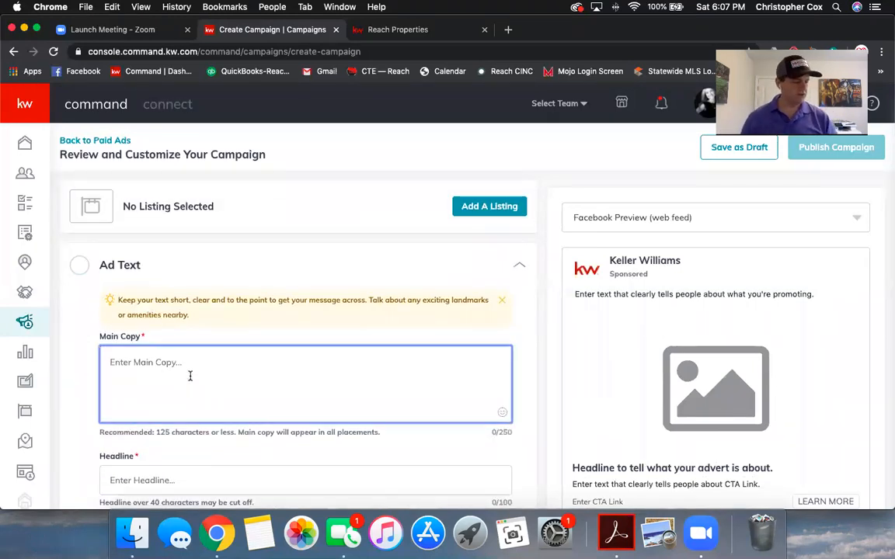
type("20 Houses")
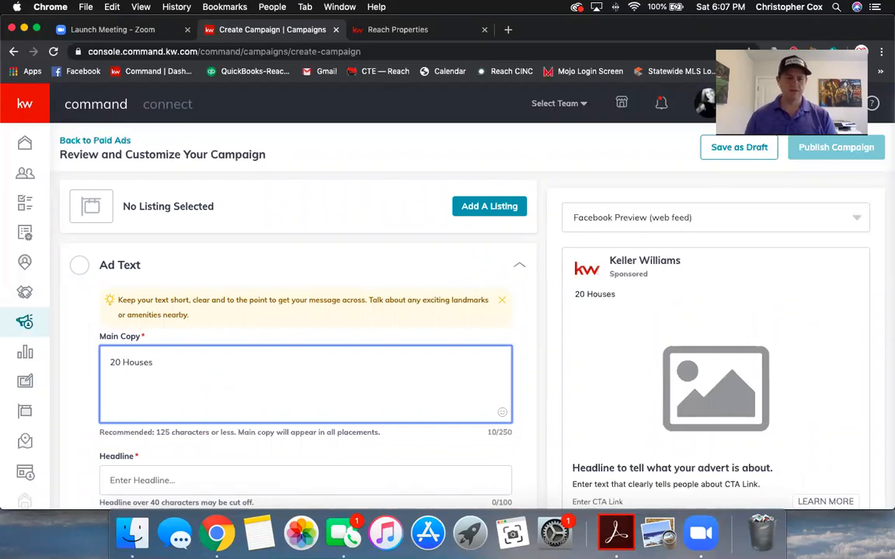
key("BackSpace")
key("BackSpace")
key("BackSpace")
key("BackSpace")
key("BackSpace")
key("BackSpace")
key("BackSpace")
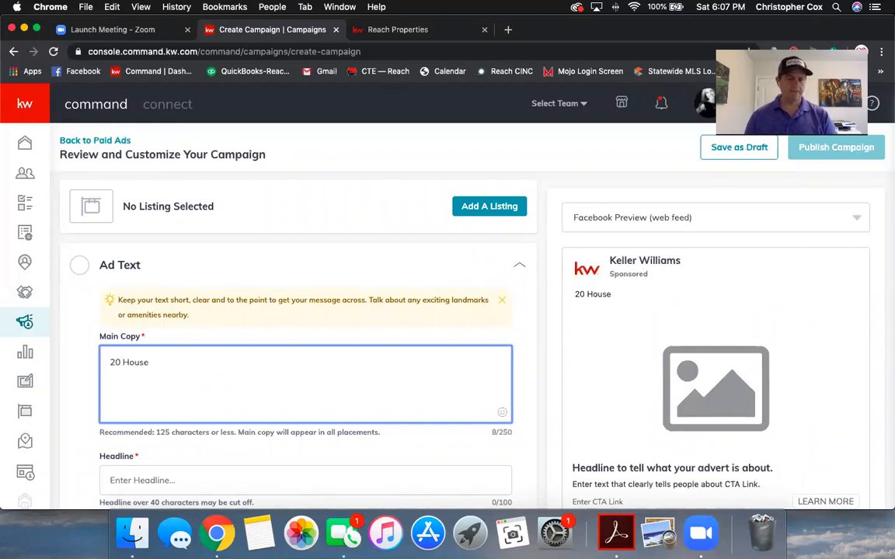
type("Houses in W")
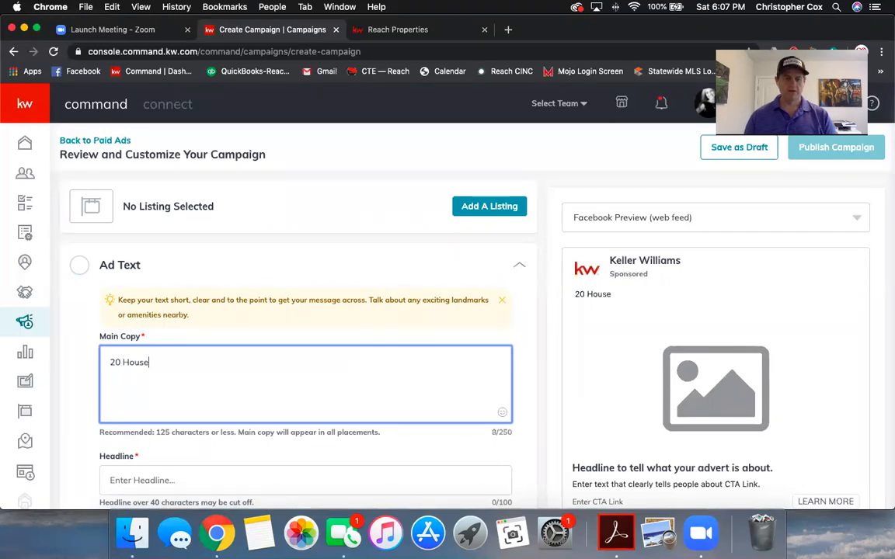
type("ilmington have")
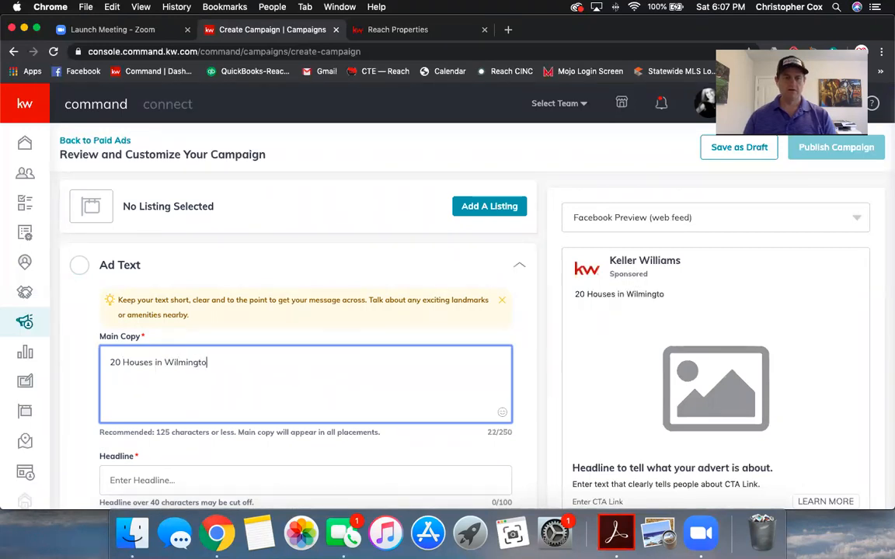
key("BackSpace")
key("BackSpace")
key("BackSpace")
key("BackSpace")
key("BackSpace")
key("BackSpace")
key("BackSpace")
key("BackSpace")
key("BackSpace")
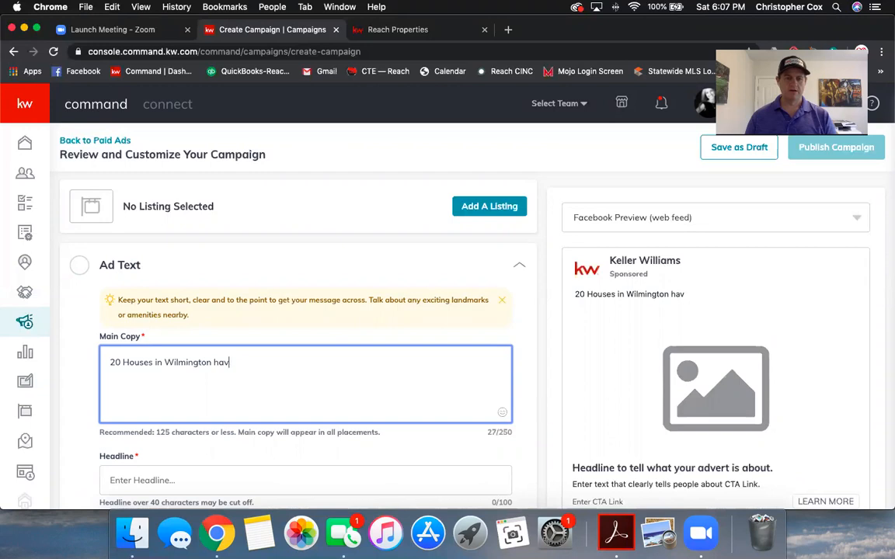
key("BackSpace")
key("BackSpace")
key("BackSpace")
key("BackSpace")
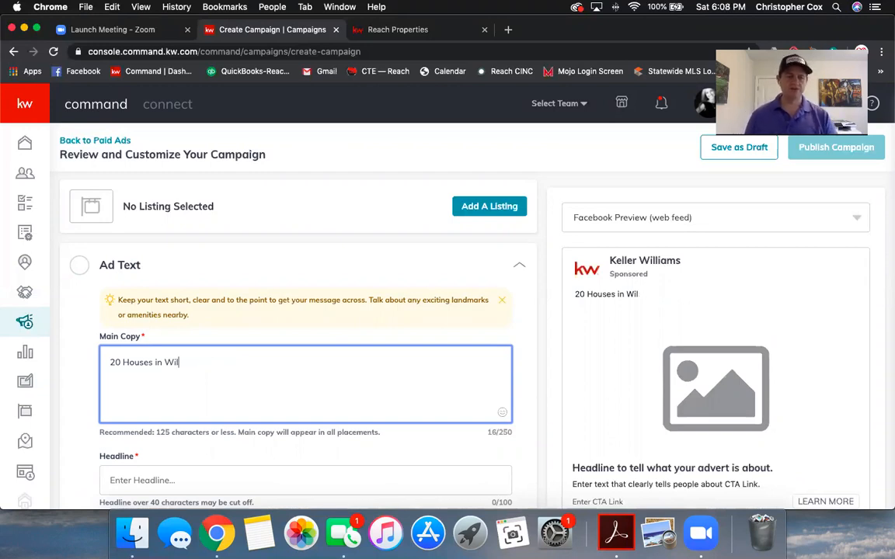
type("m")
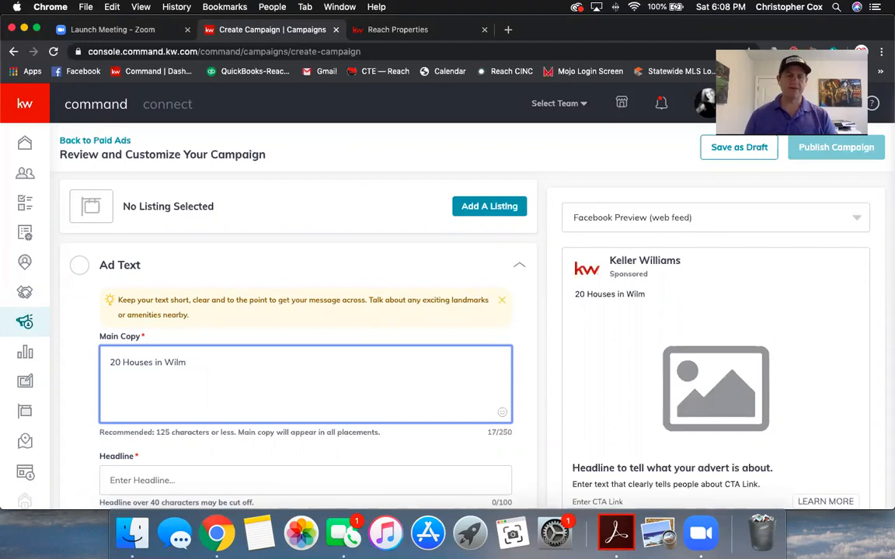
type("ing")
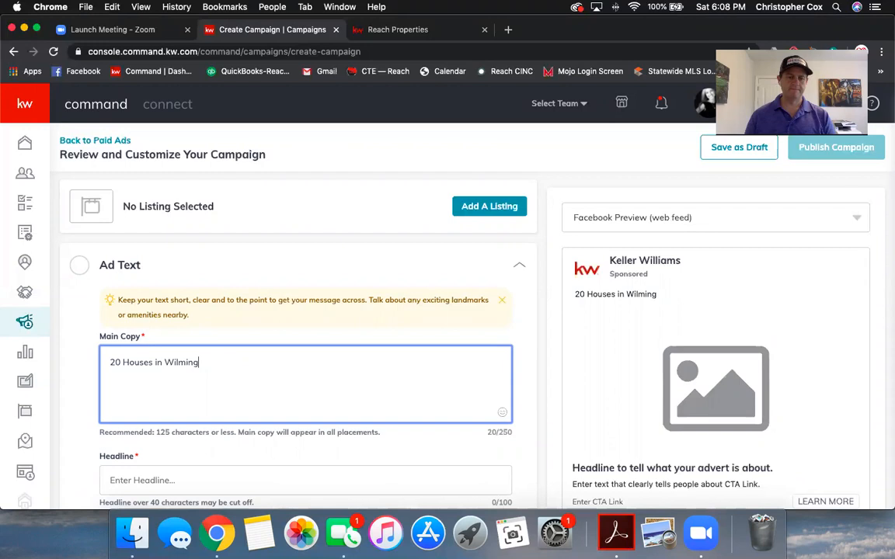
type("ton ")
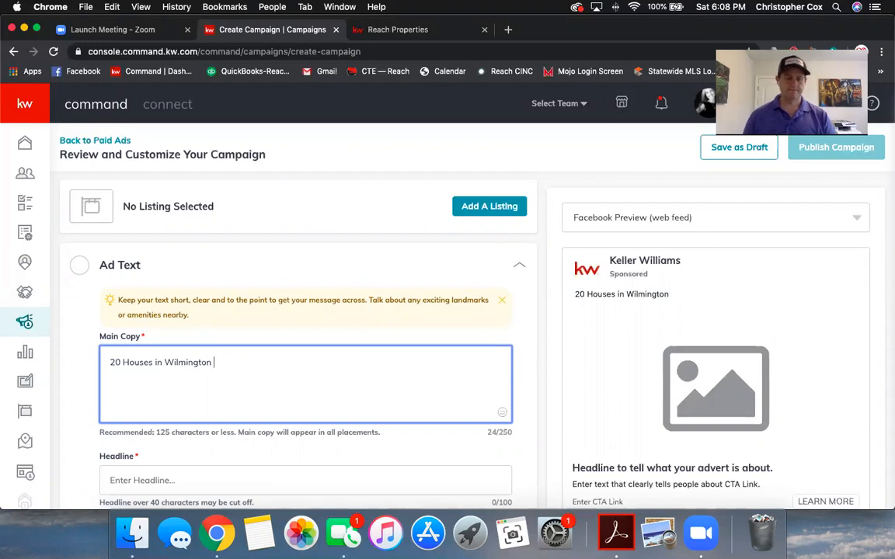
- Complete the main copy with "priced between $200-$350K have reduced their price in the last 7 days."
type("pri")
key("BackSpace")
type("iced between")
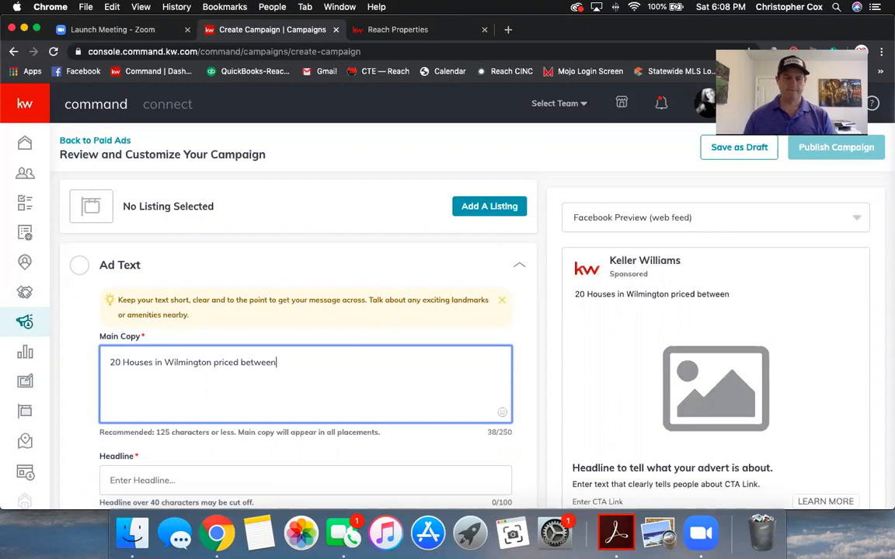
type(" $200-$350K have reduced their pric")
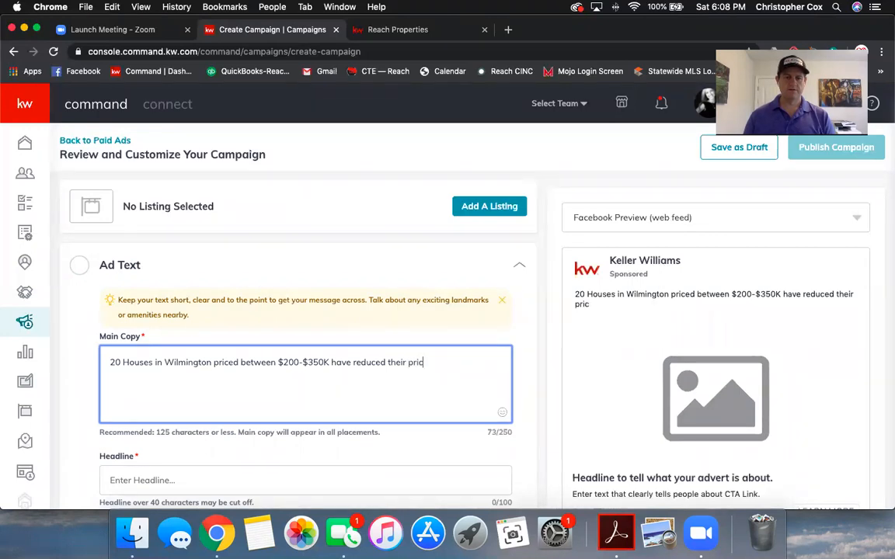
type("e in the last 7 d")
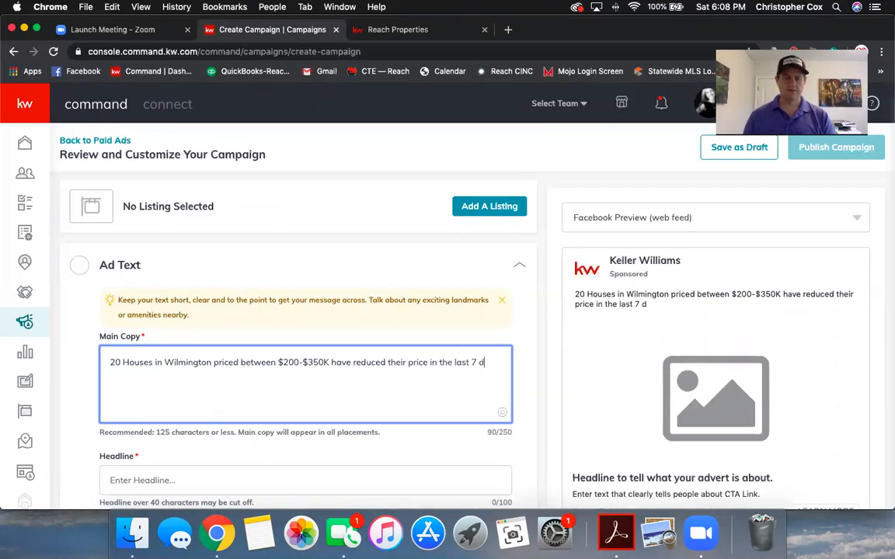
type("ays.  Check")
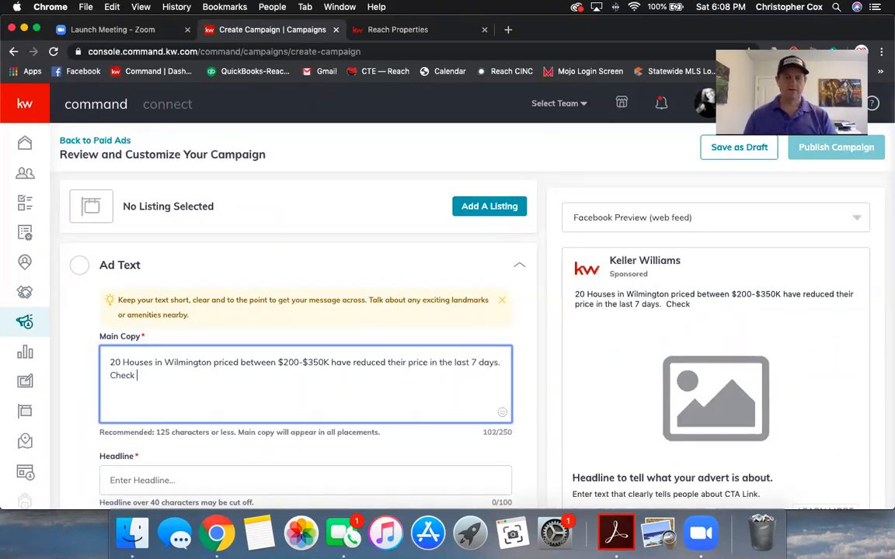
key("BackSpace")
key("BackSpace")
key("BackSpace")
key("BackSpace")
key("BackSpace")
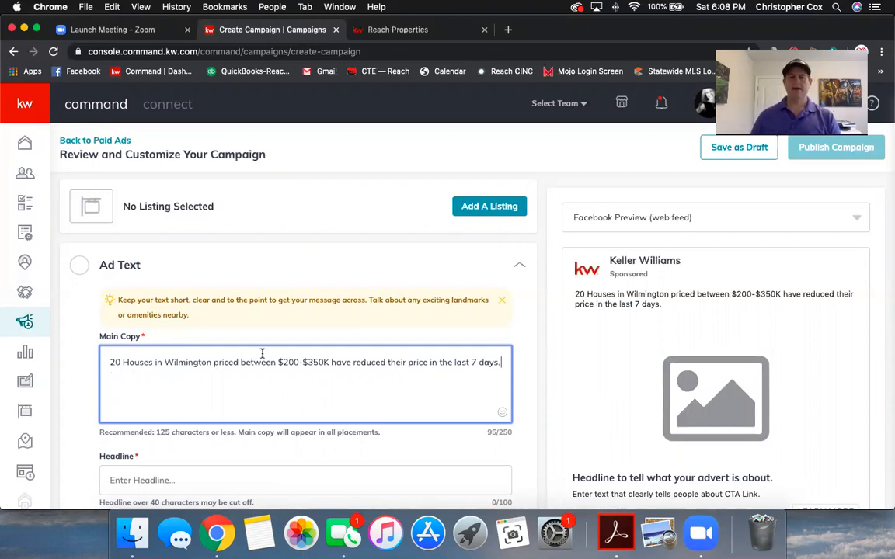
- Enter "Browse Price Reduced homes in Wilmington" as the ad's headline
scroll(585, 326, "down", 1)
scroll(584, 326, "down", 3)
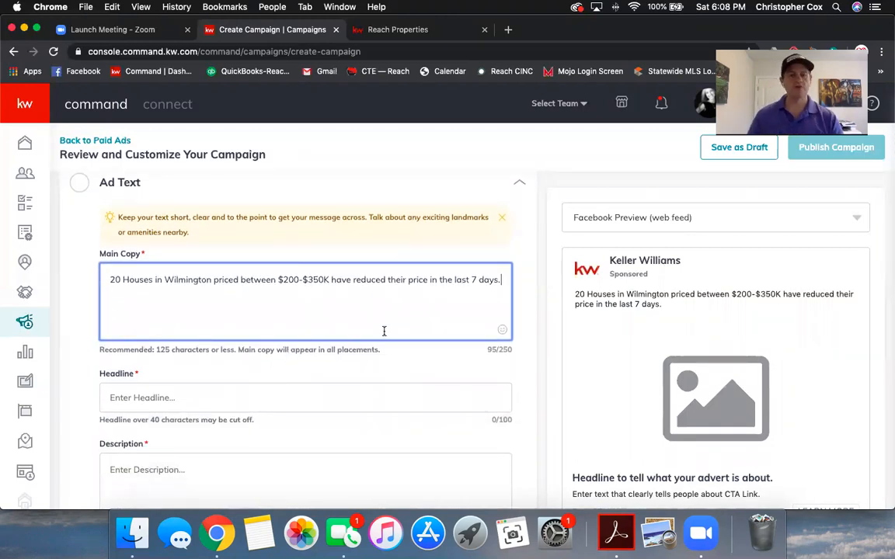
left_click(315, 393)
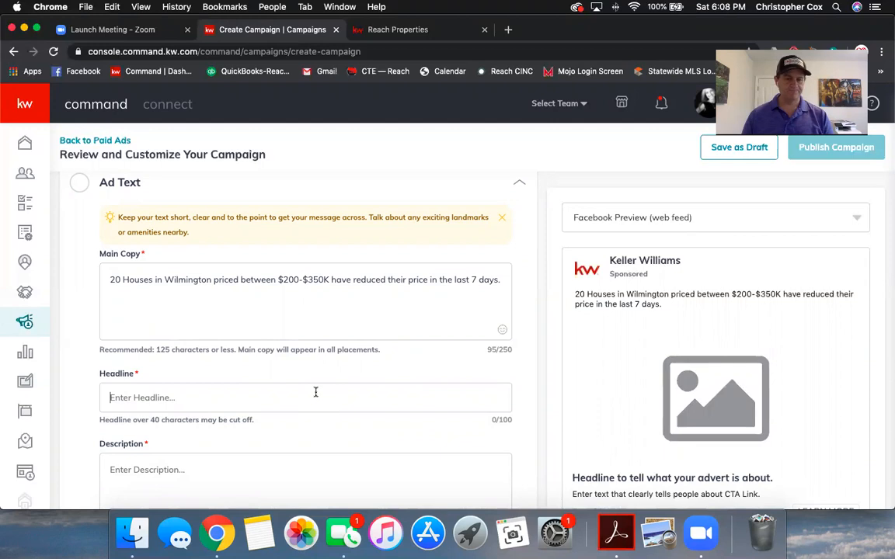
type("Brow")
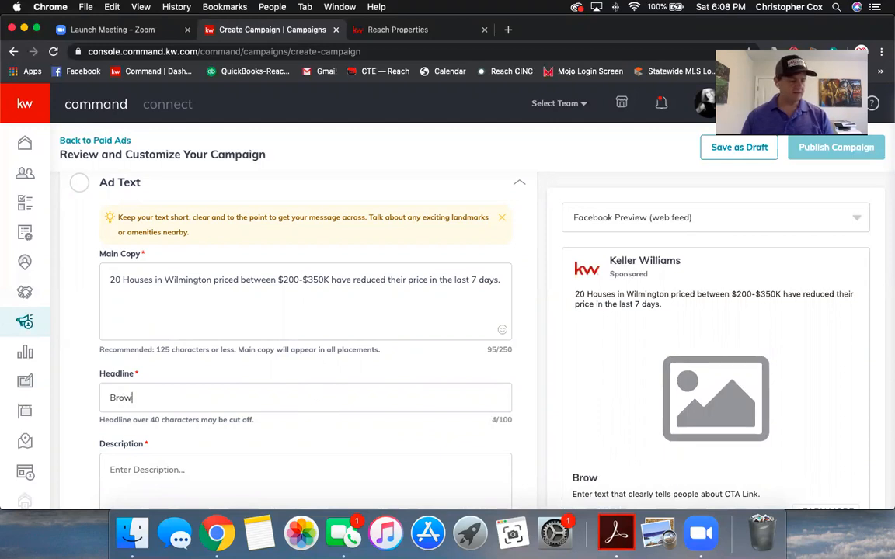
type("se Priced")
key("BackSpace")
type("Reducted")
key("BackSpace")
key("BackSpace")
key("BackSpace")
type("ed home")
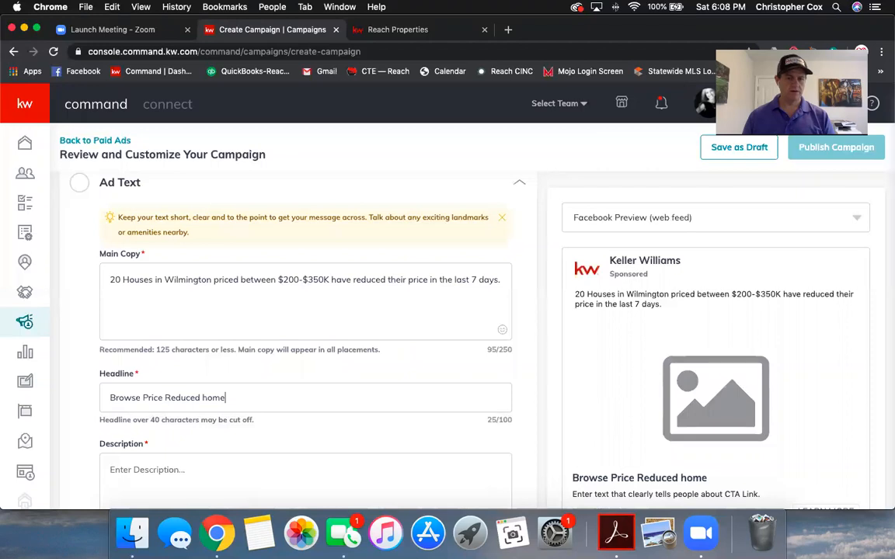
type("s in Wilm")
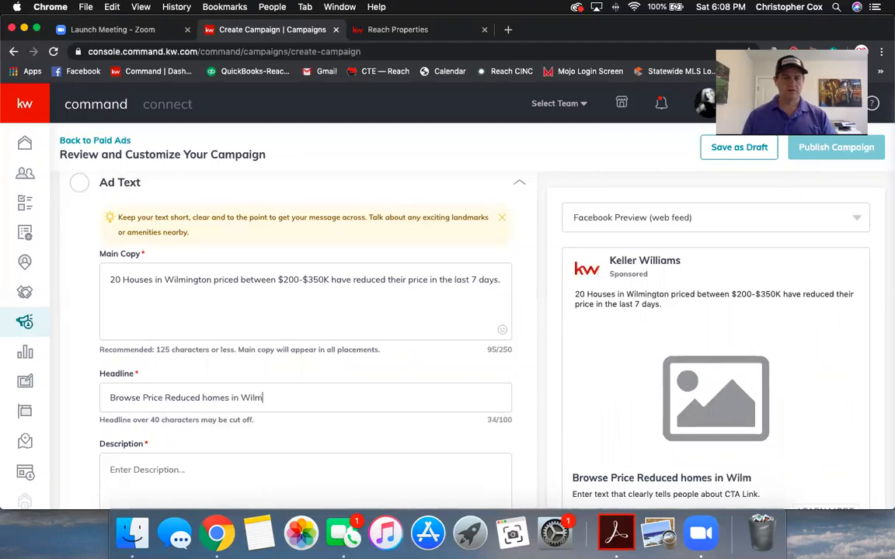
type("ington")
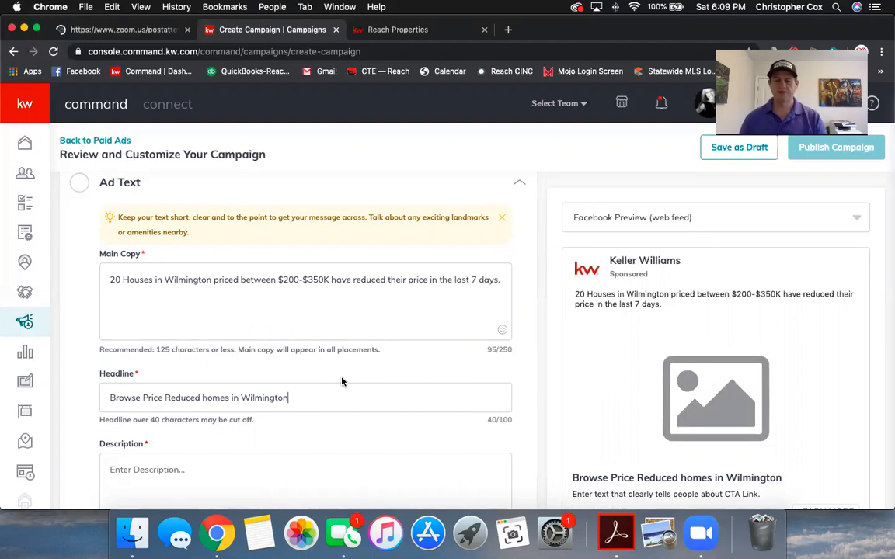
- Enter "Check them out today!" as the ad's description and save the ad text
scroll(340, 378, "down", 1)
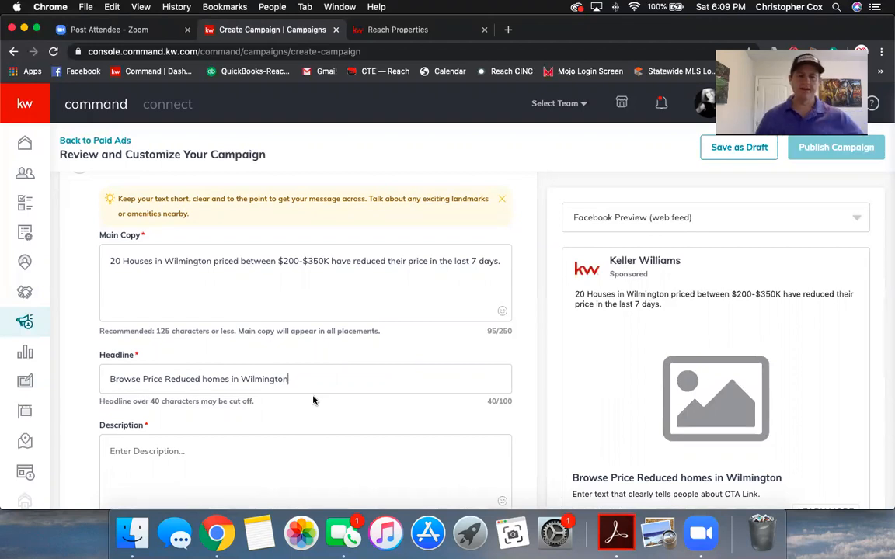
left_click(212, 454)
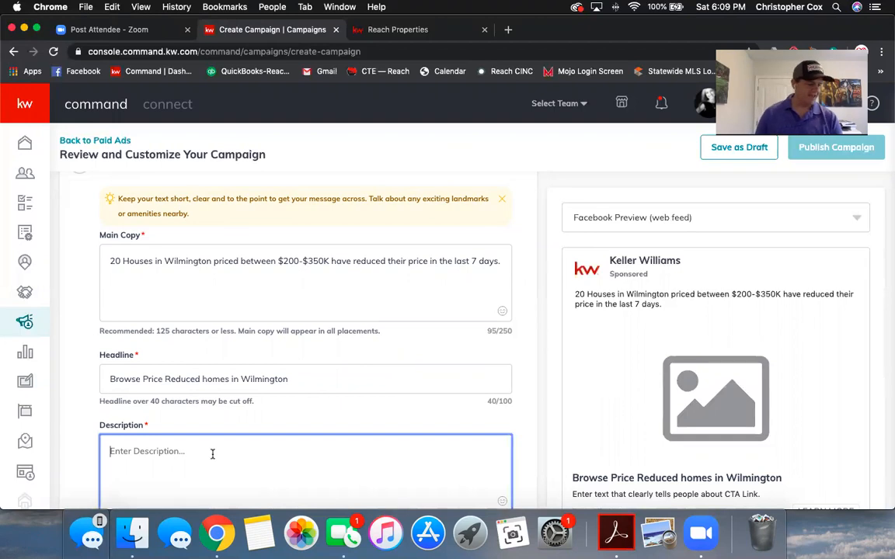
type("Check")
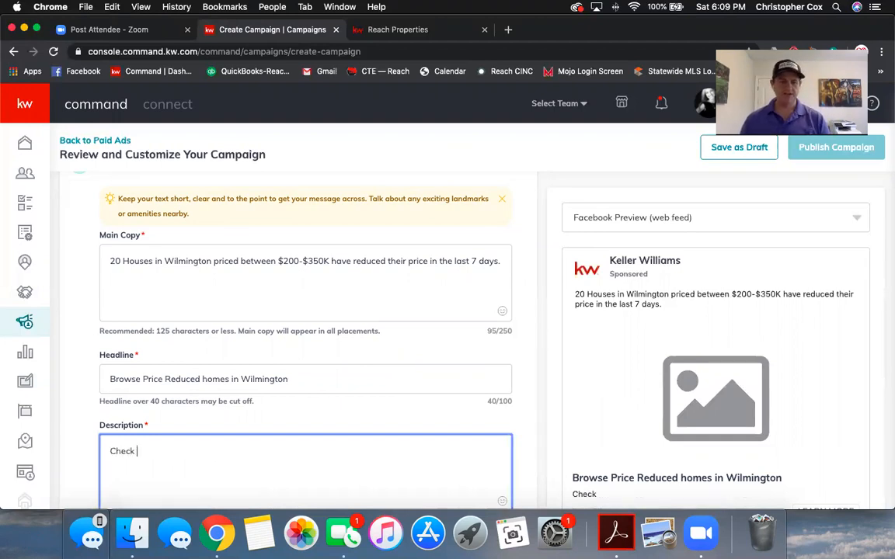
type(" them out")
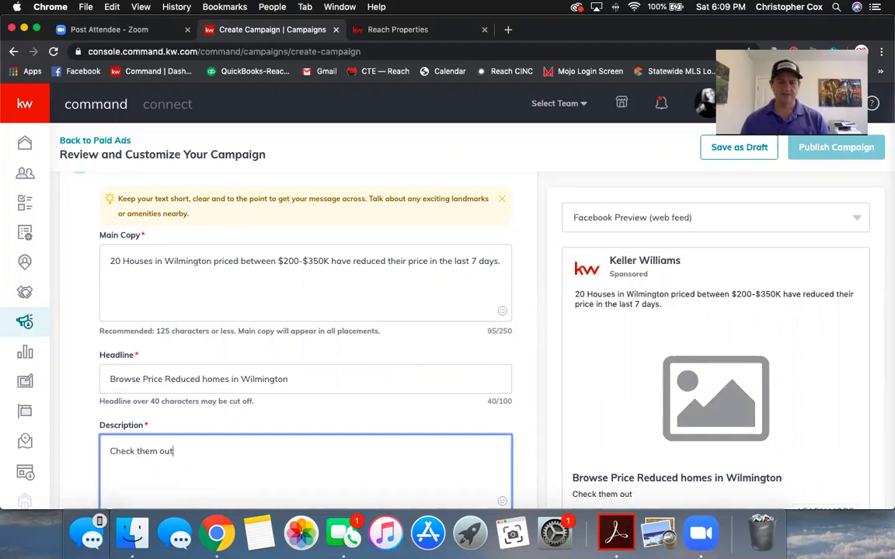
type(" today!")
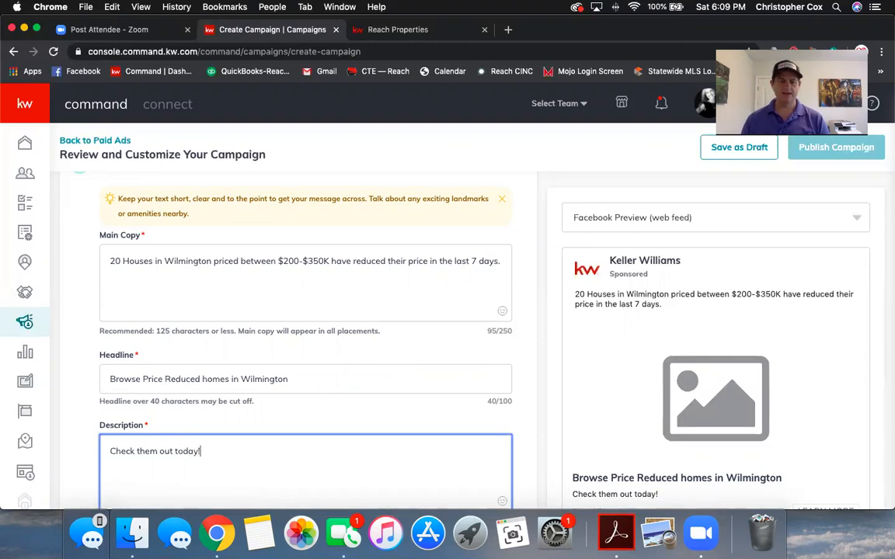
scroll(581, 374, "down", 2)
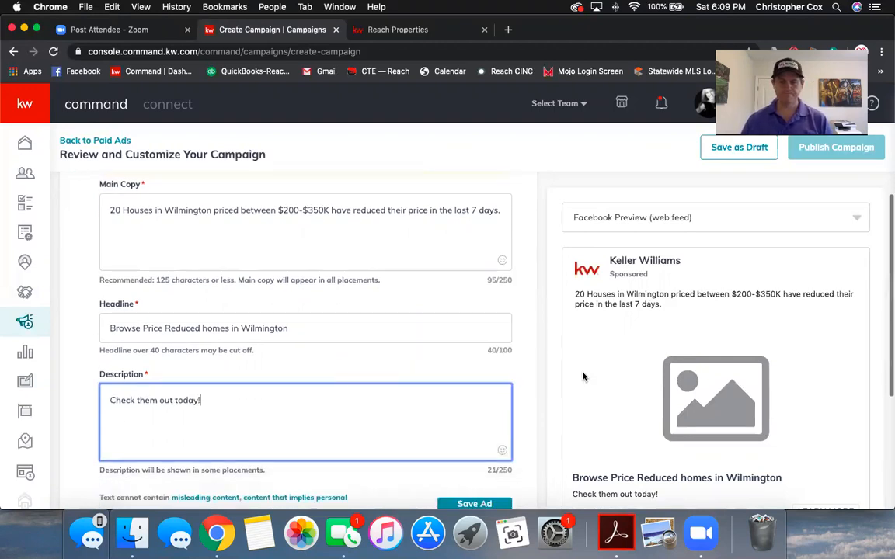
scroll(755, 336, "down", 1)
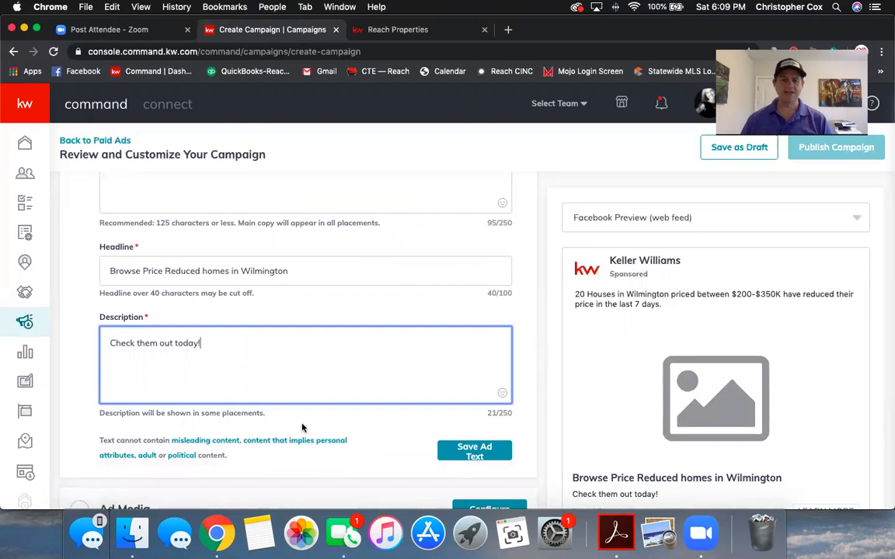
scroll(427, 325, "up", 1)
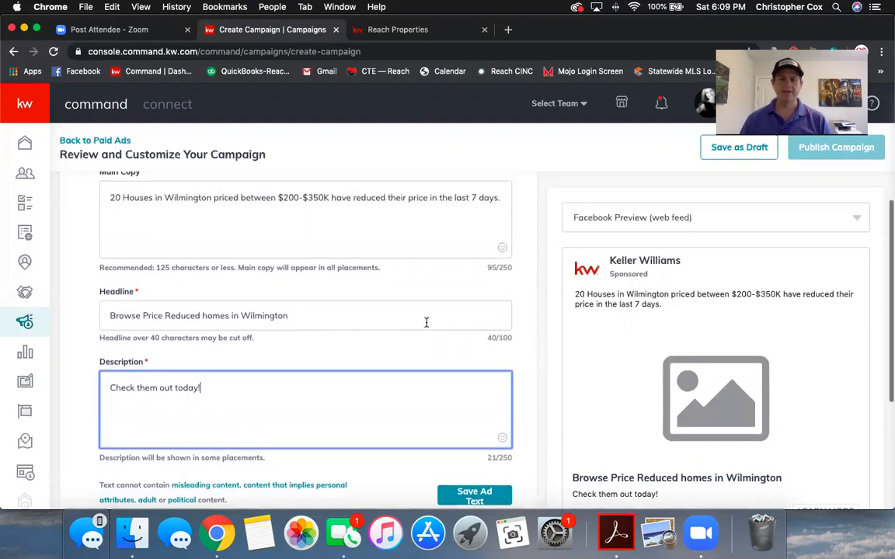
scroll(426, 322, "down", 1)
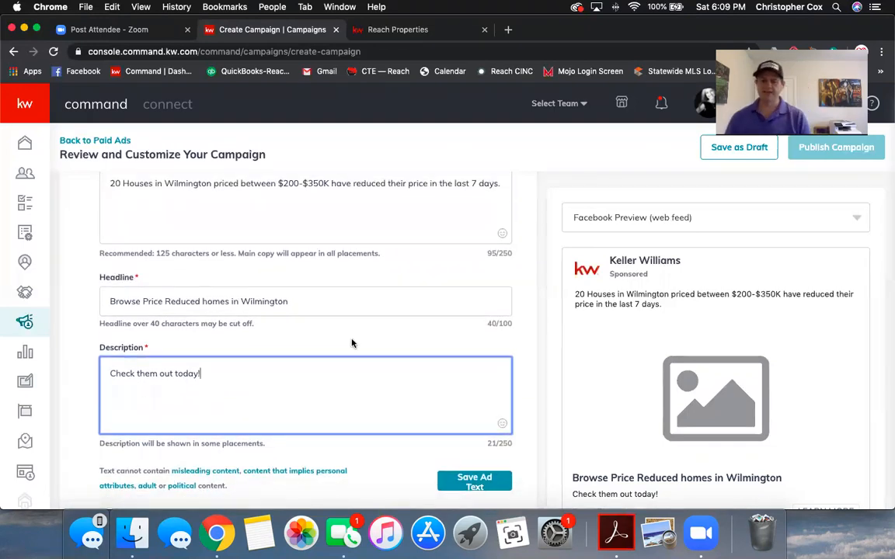
scroll(425, 415, "up", 1)
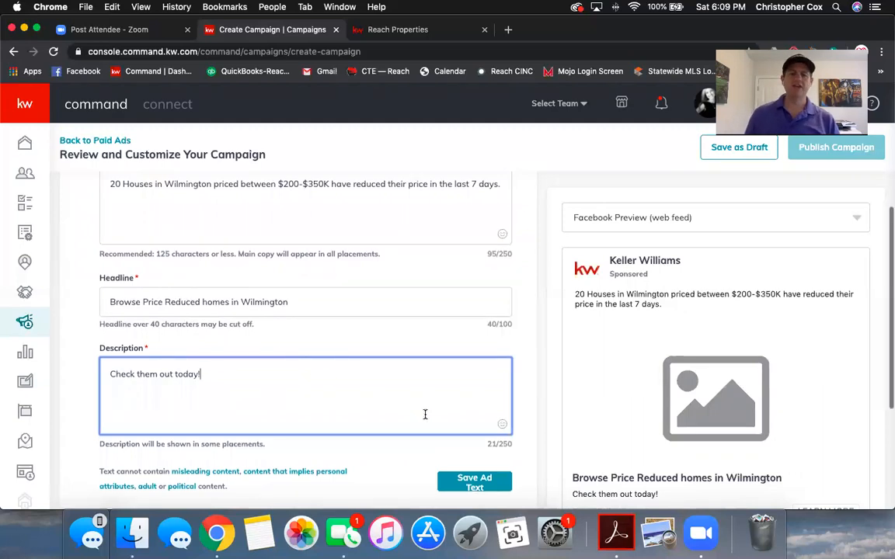
left_click(470, 481)
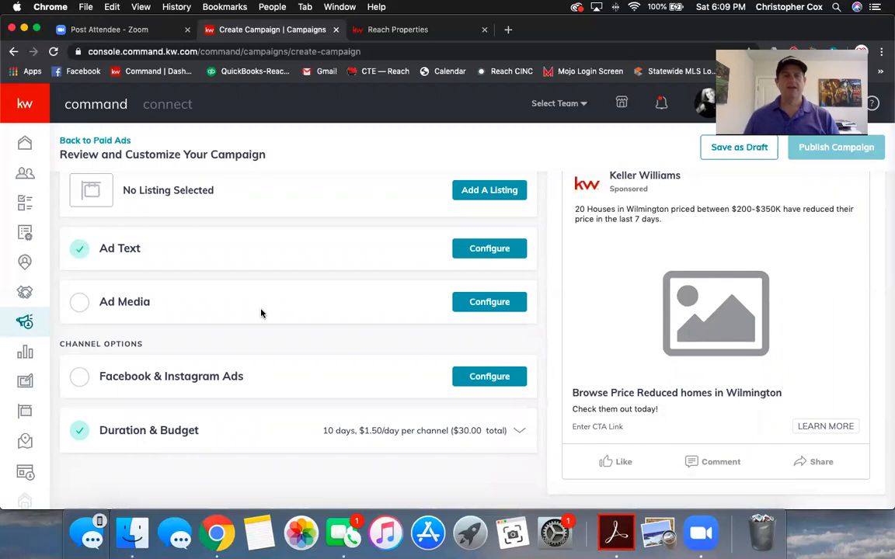
- Switch to the Reach Properties site and search for homes in the city of Wilmington, NC
scroll(261, 313, "up", 3)
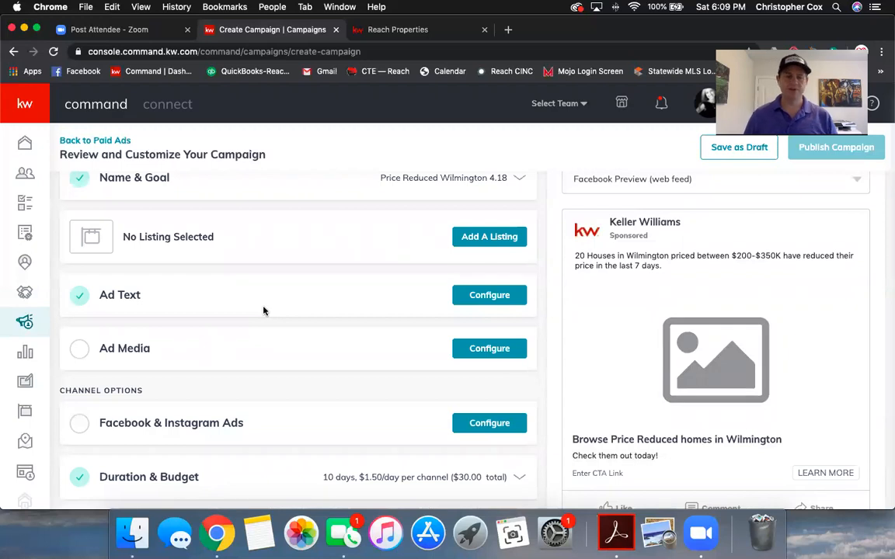
left_click(397, 31)
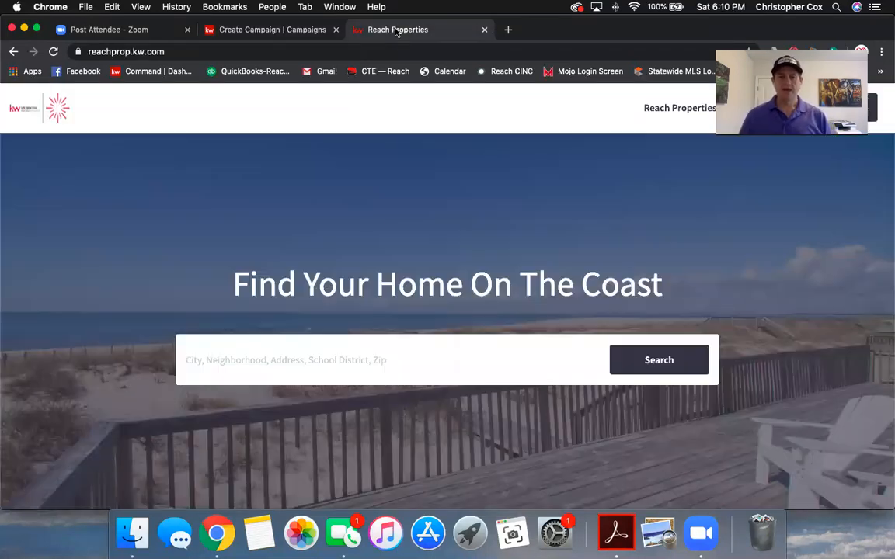
left_click(345, 346)
type("wil")
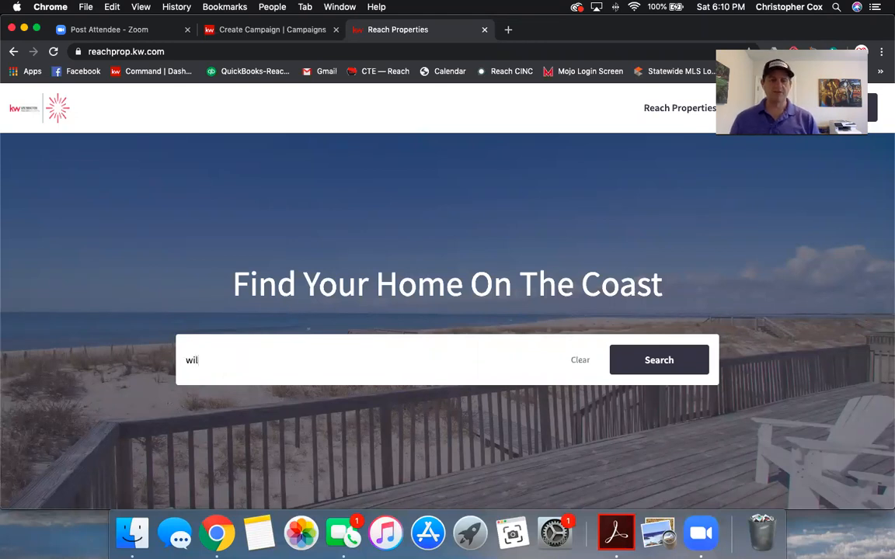
type("mint")
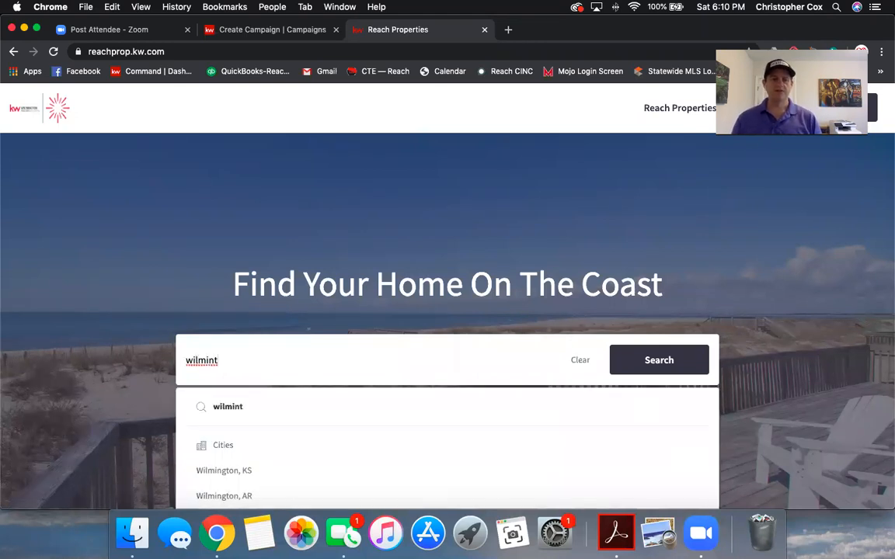
key("BackSpace")
type("gton")
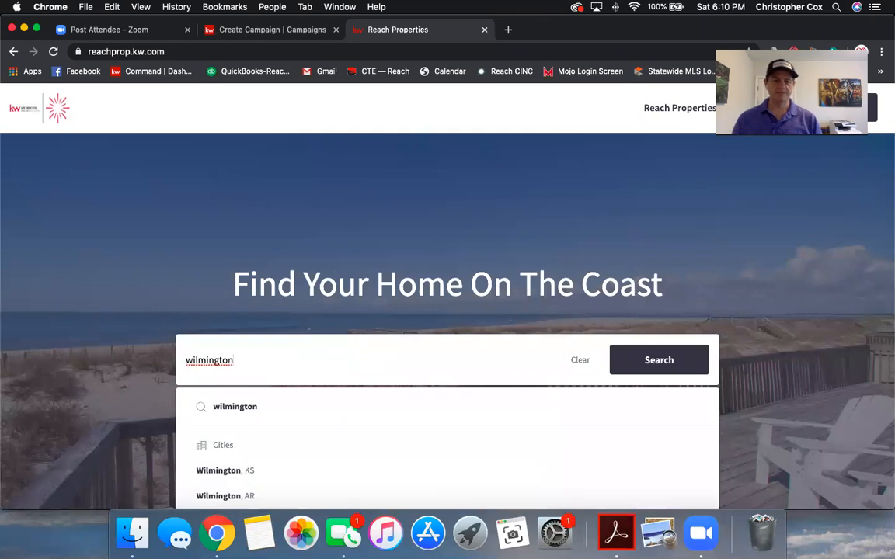
type(", nc")
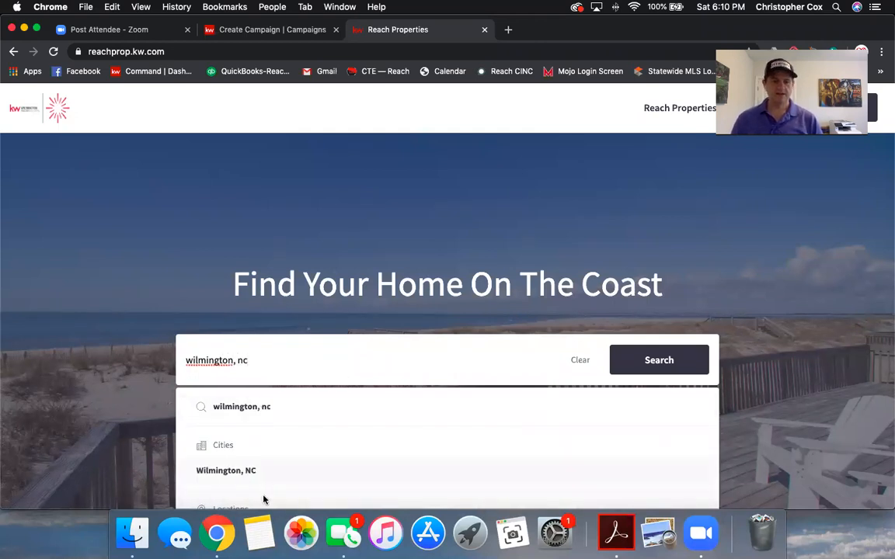
left_click(223, 472)
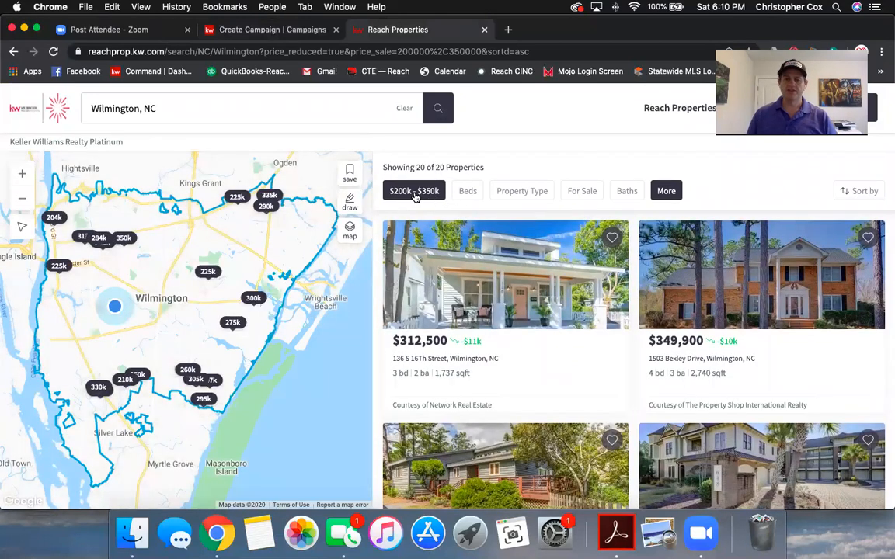
- Open the additional search filters and check the Price Reduced (< 7 days ago) setting
left_click(671, 199)
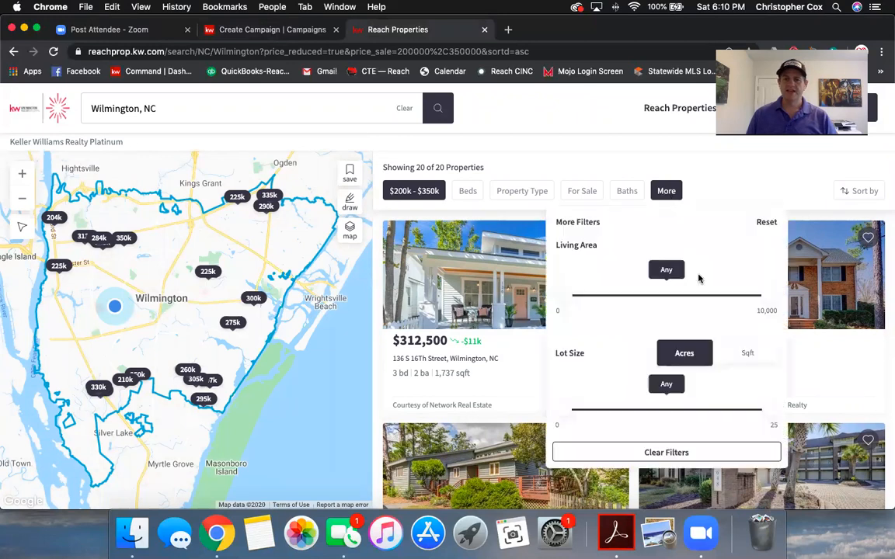
scroll(653, 365, "down", 5)
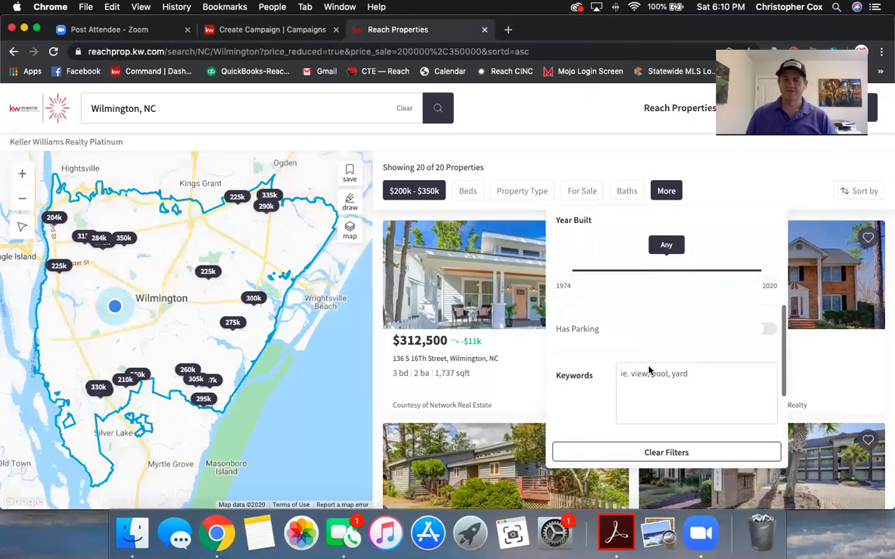
scroll(650, 372, "down", 3)
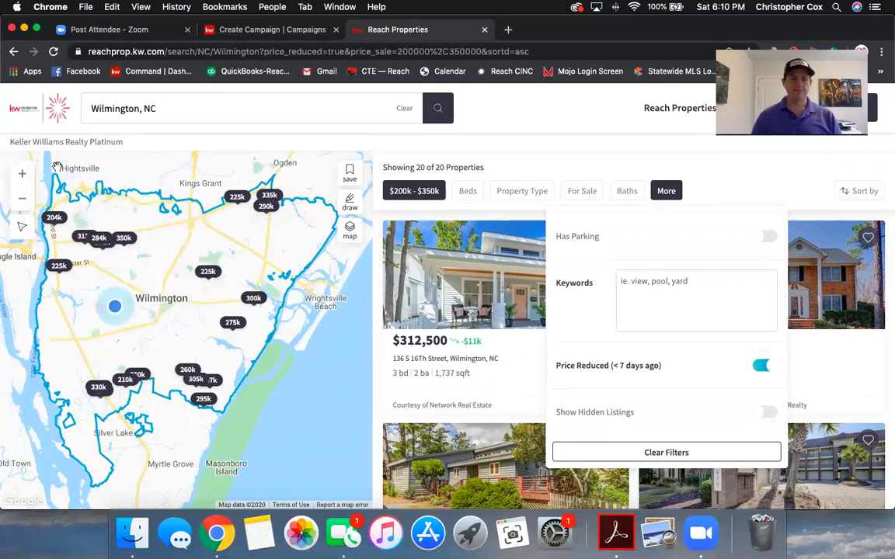
- Move the browser window aside to view the map screenshots saved on the desktop, and move it back
mouse_move(127, 380)
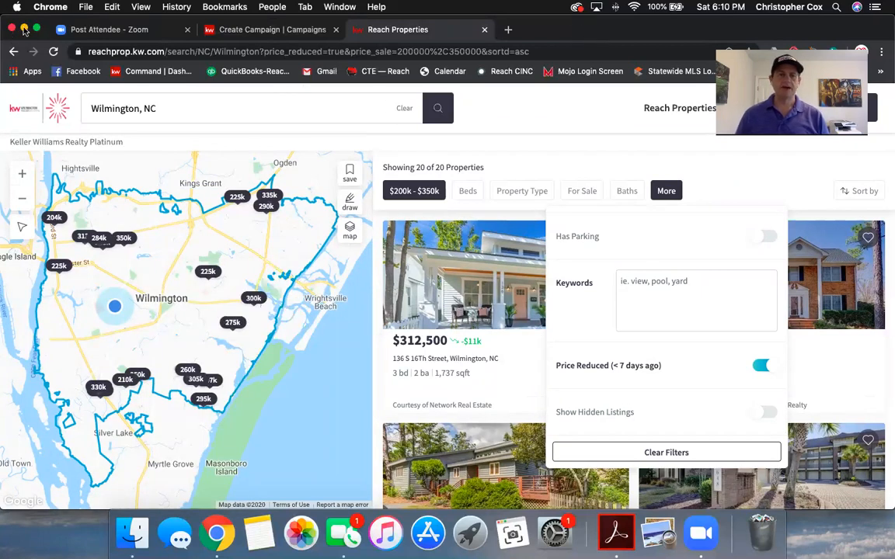
left_click_drag(588, 39, 518, 230)
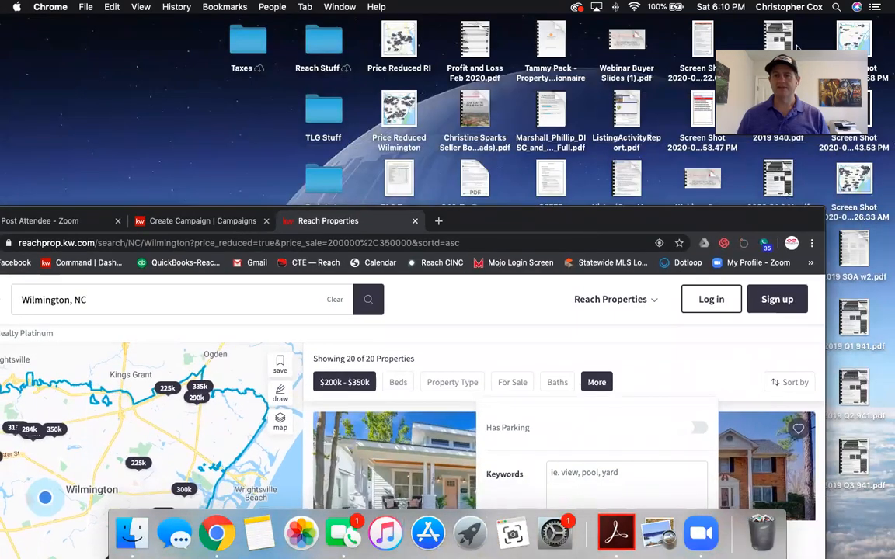
left_click_drag(574, 214, 607, 25)
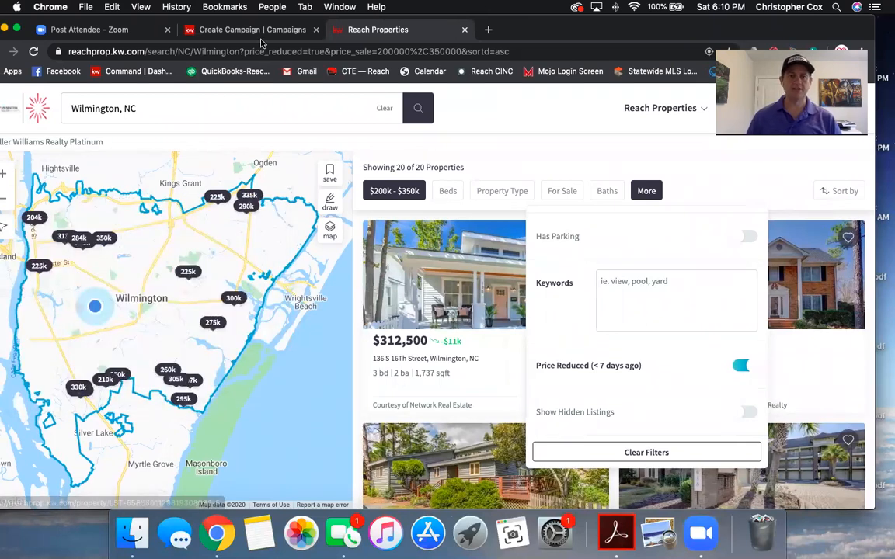
- Return to the campaign setup, configure Ad Media with images, and open the media selection for adding images
left_click(233, 31)
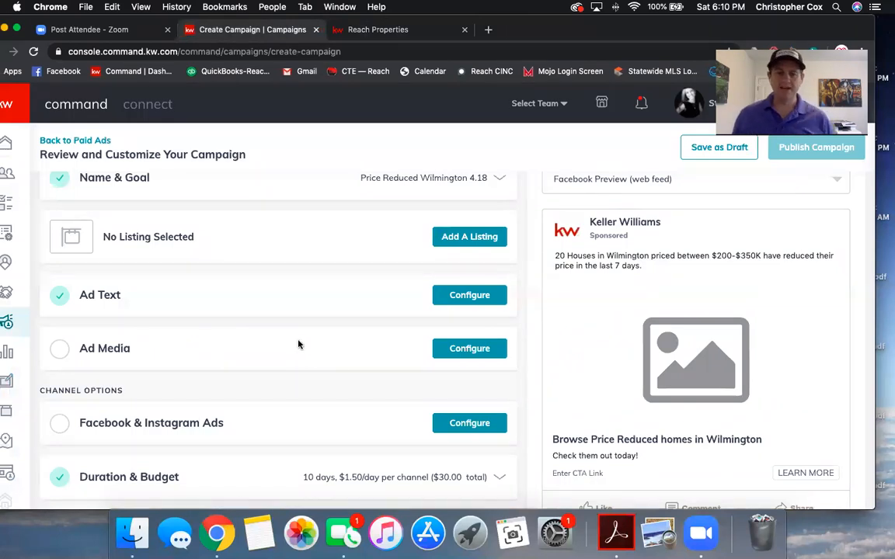
left_click(465, 349)
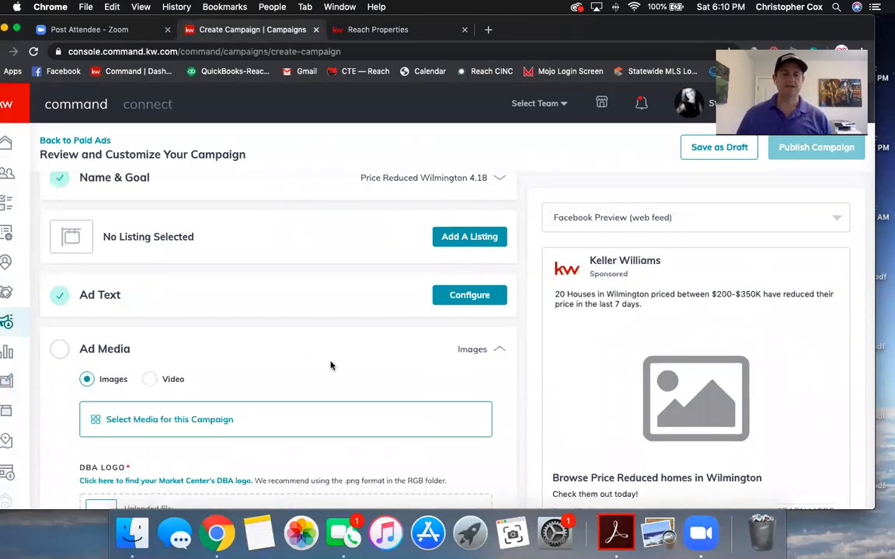
scroll(332, 365, "down", 2)
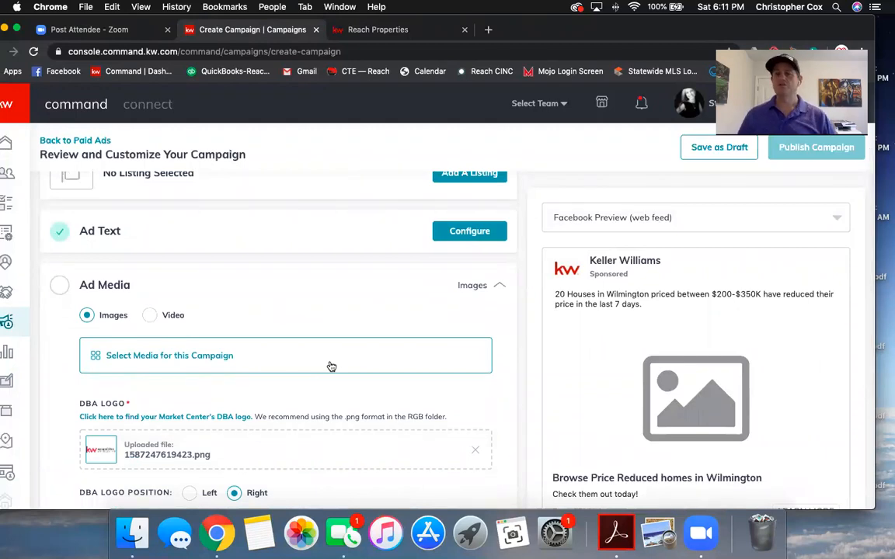
scroll(330, 365, "up", 1)
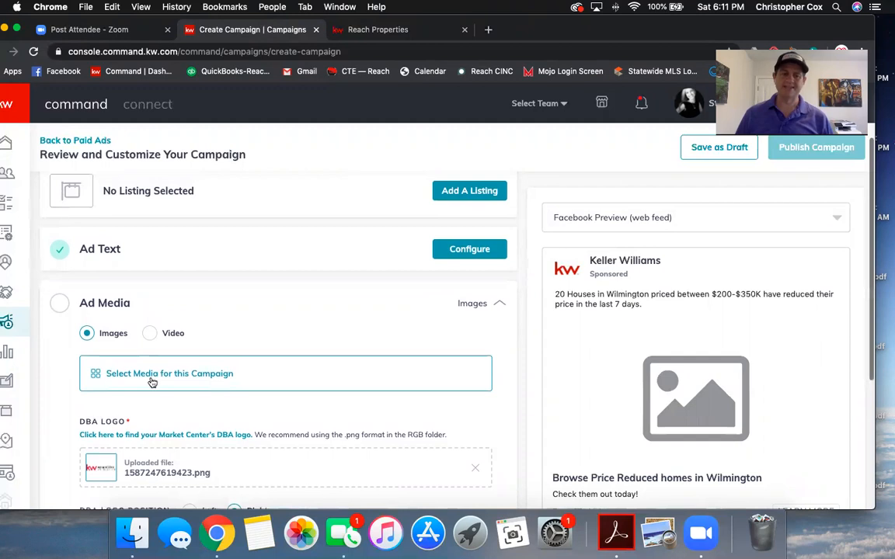
left_click(152, 377)
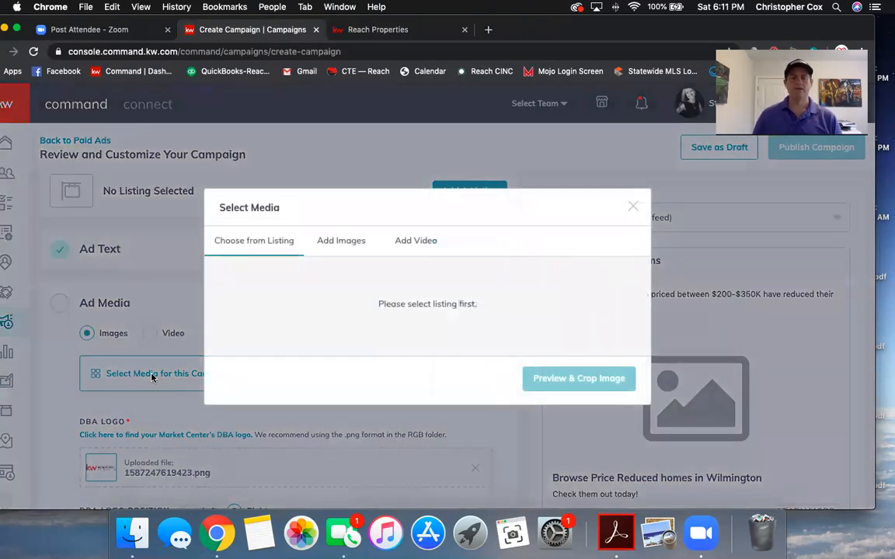
left_click(334, 240)
left_click(416, 199)
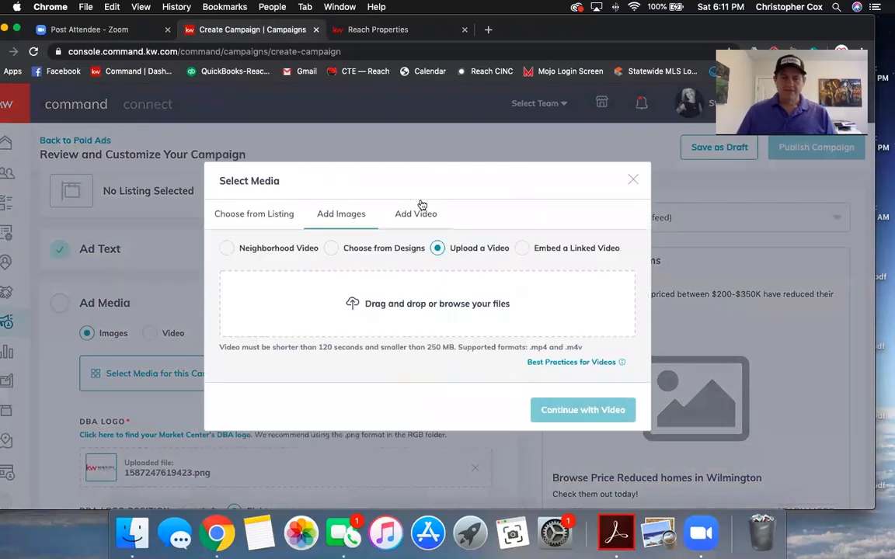
left_click(339, 217)
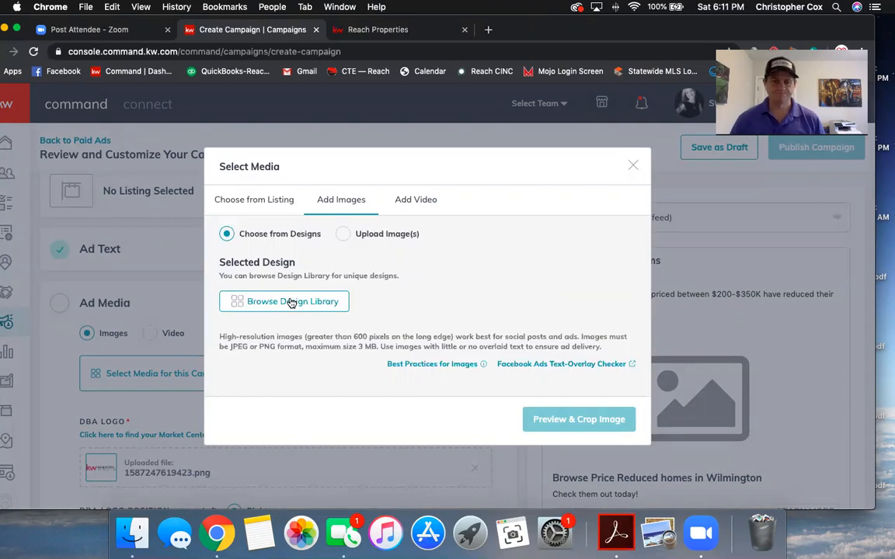
- Upload the map image "Screen Shot 2020-04-17 at 1.01.58 PM" from the Desktop as the campaign's media
left_click(342, 233)
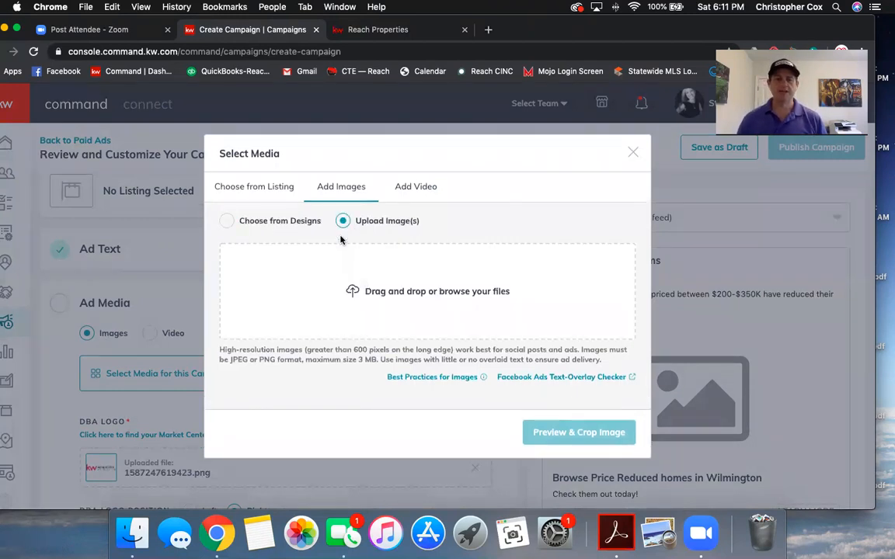
left_click(400, 295)
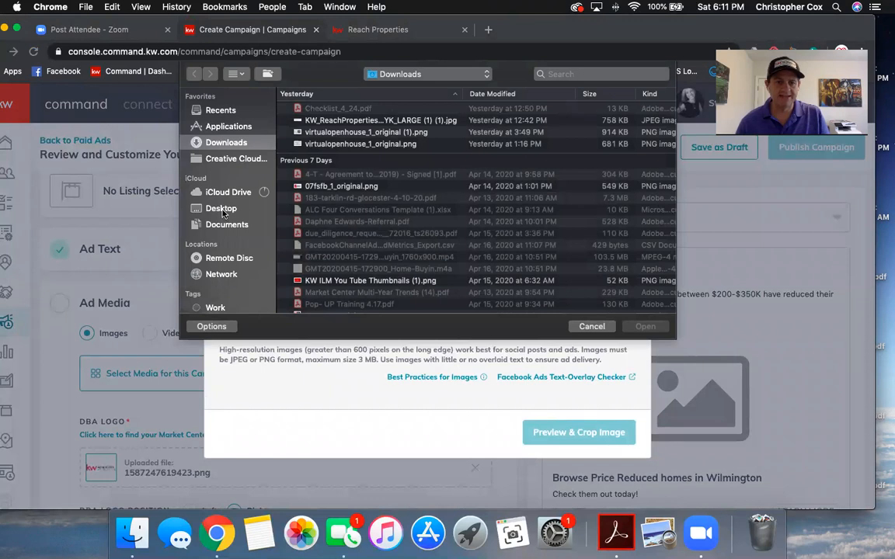
left_click(222, 210)
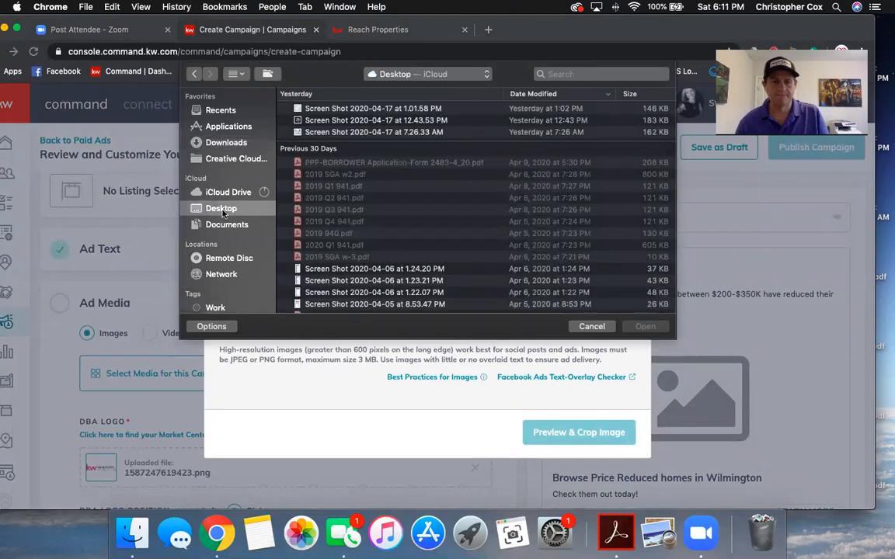
double_click(355, 111)
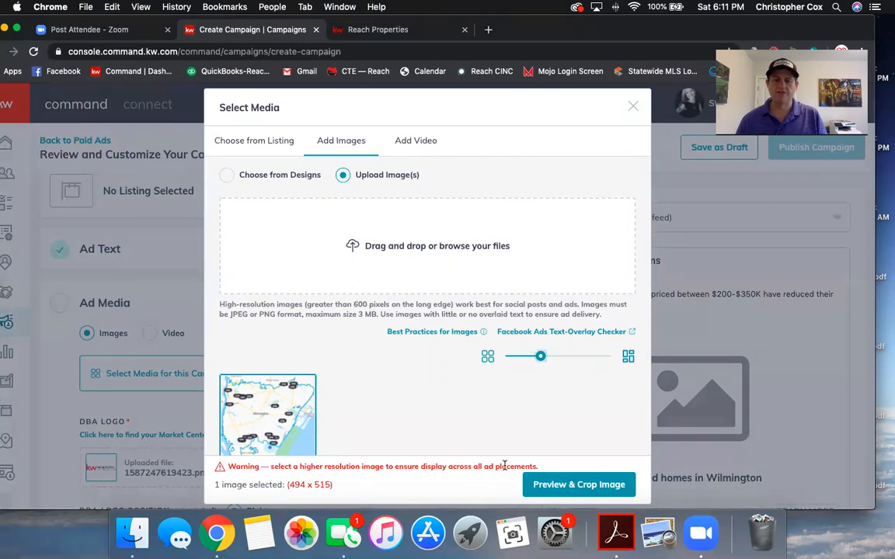
- Crop the map image to the Wide (1.91:1) ratio around Wilmington, save it, and save the ad media
left_click(575, 483)
left_click_drag(479, 326, 472, 319)
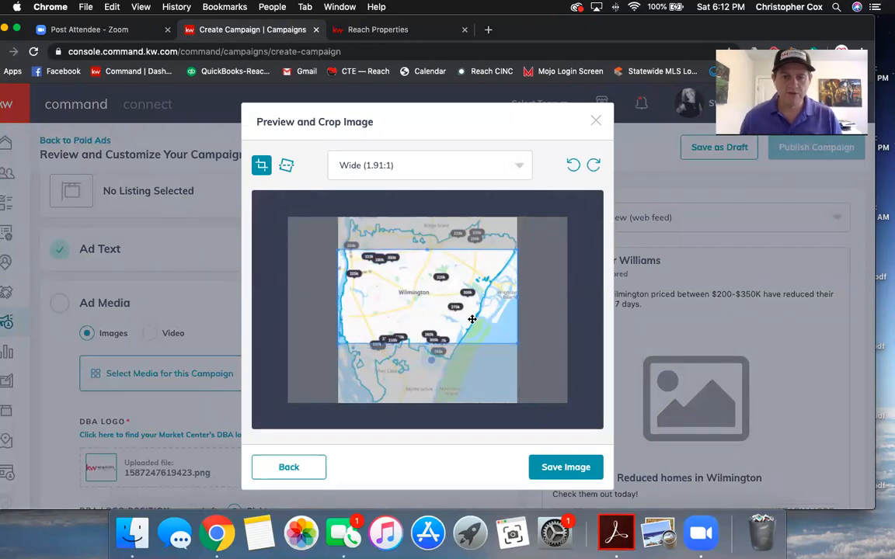
left_click(573, 470)
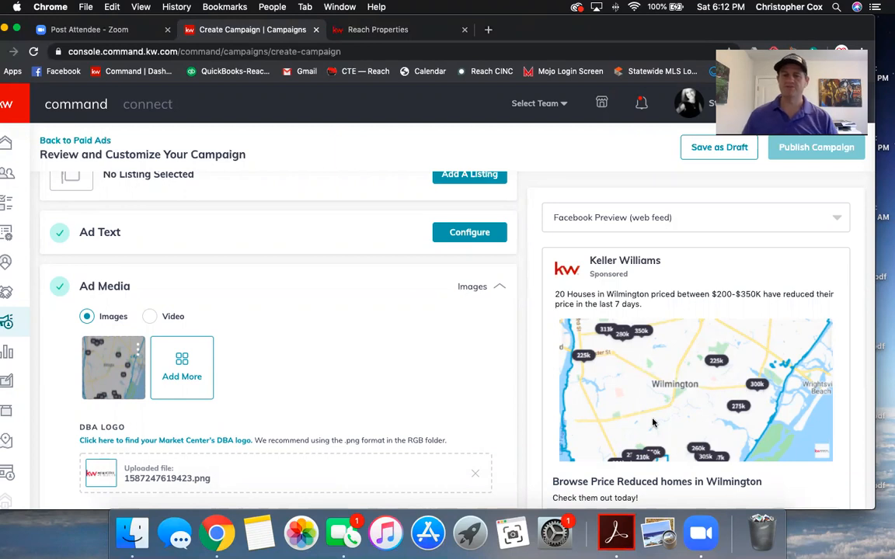
scroll(656, 419, "down", 1)
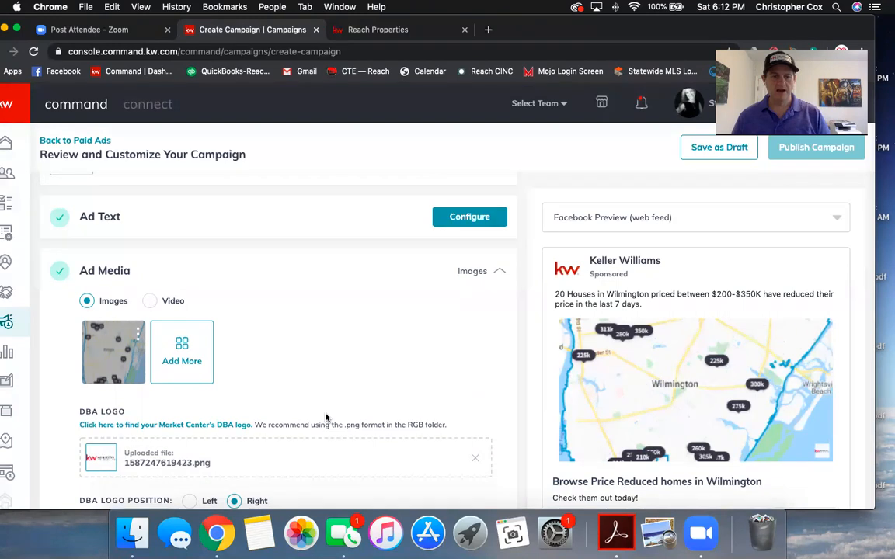
scroll(325, 417, "down", 3)
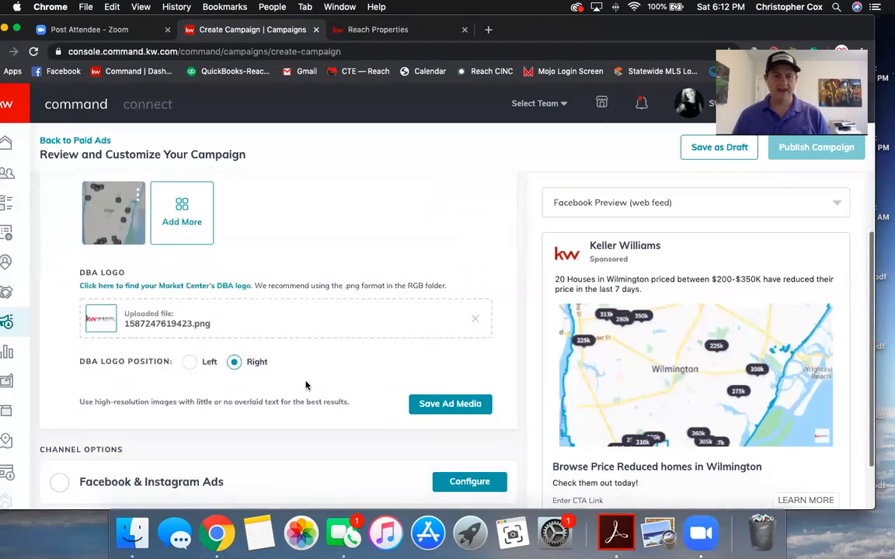
left_click(439, 411)
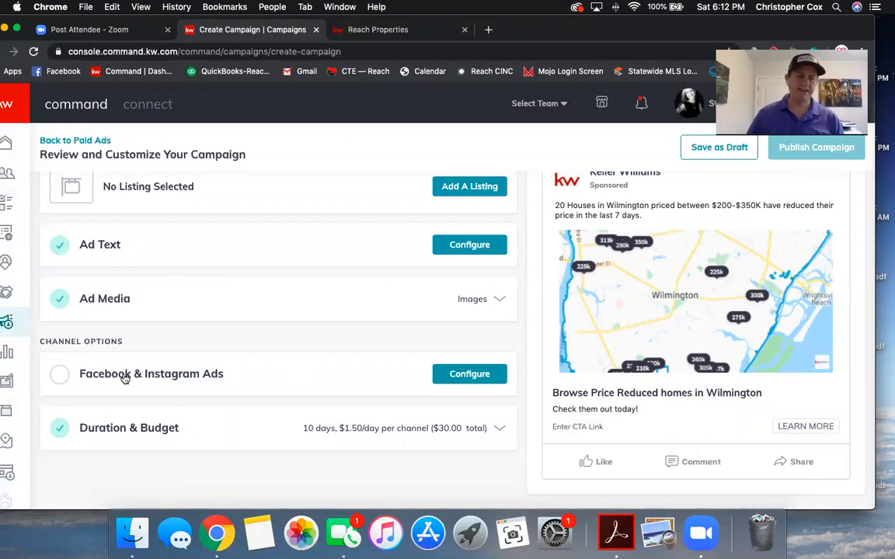
- Configure Facebook & Instagram Ads with the Reach Properties page and the Learn More call-to-action label
left_click(469, 374)
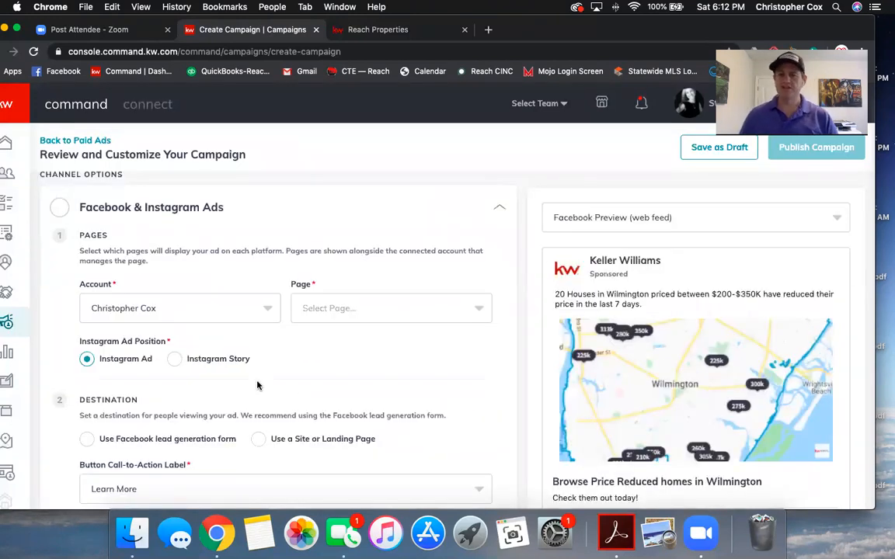
left_click(333, 309)
left_click(334, 342)
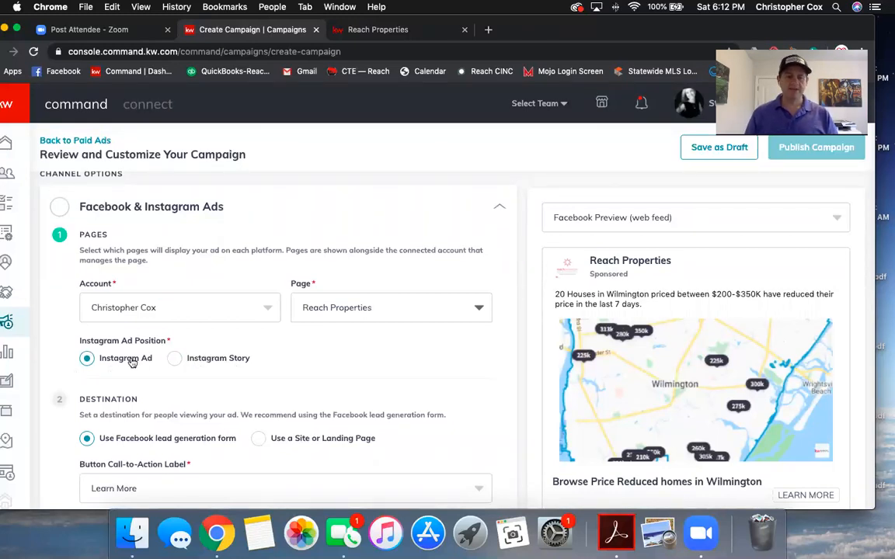
scroll(288, 383, "down", 3)
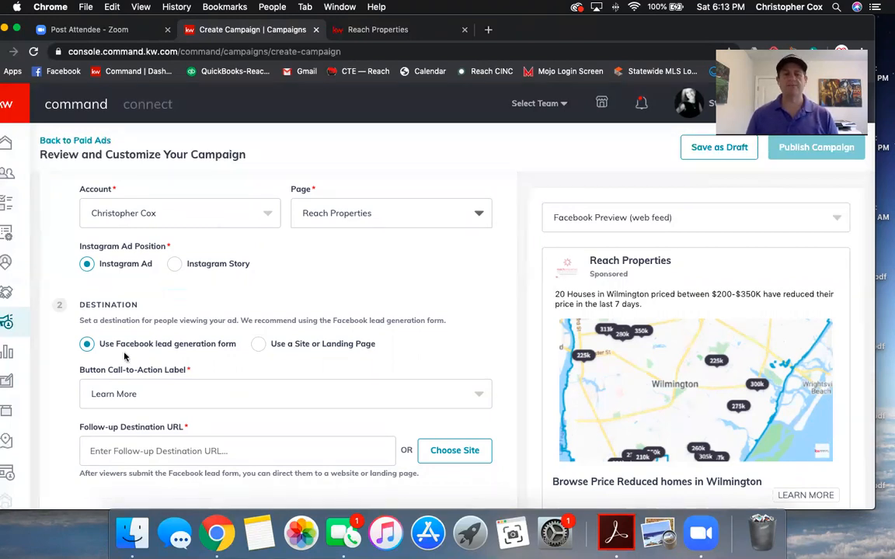
left_click(169, 393)
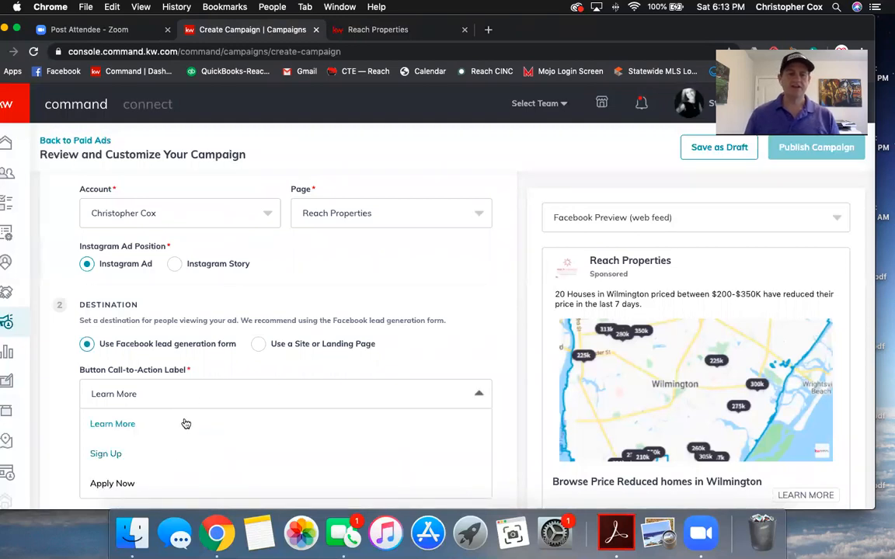
left_click(116, 426)
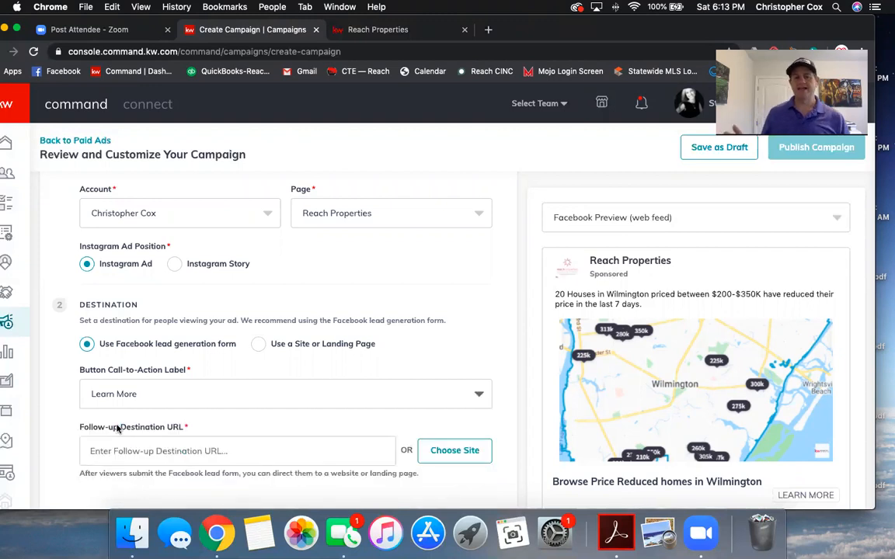
- Copy the web address of the price-reduced Wilmington home search and enter it as the follow-up destination URL
scroll(206, 454, "up", 1)
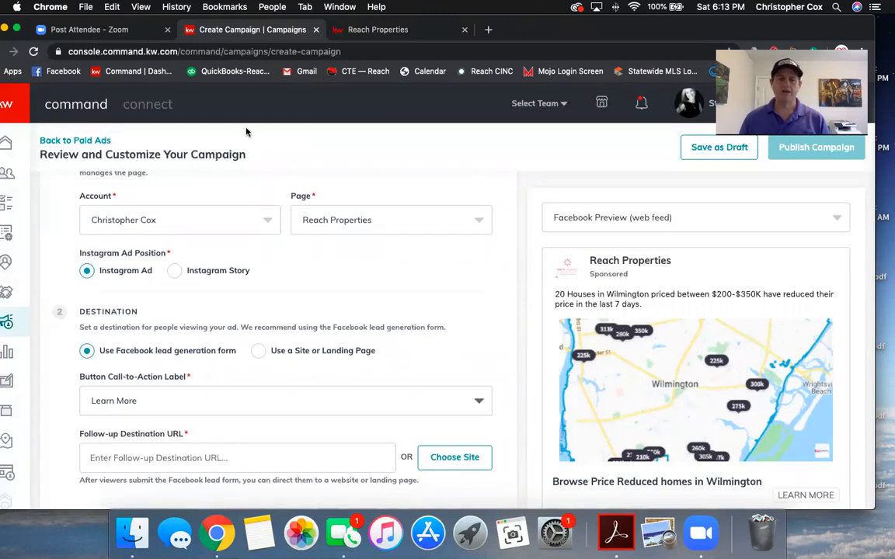
left_click(381, 31)
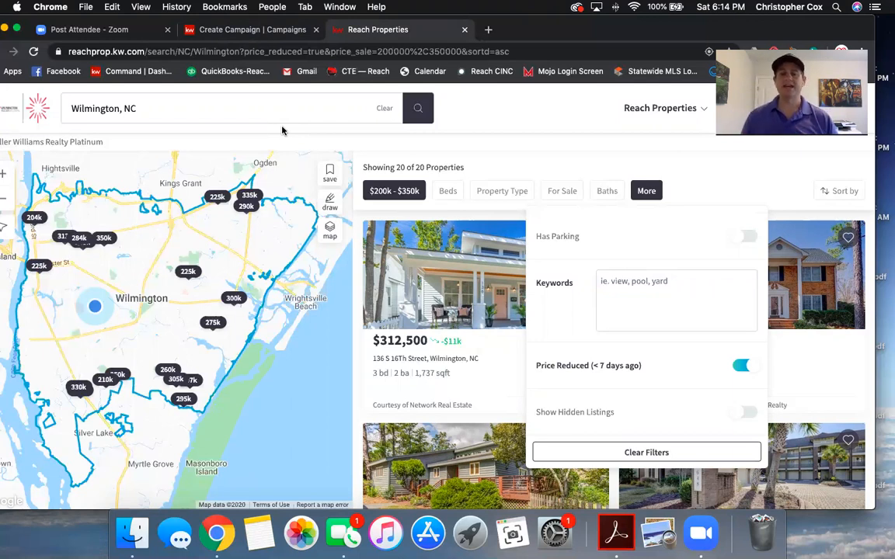
left_click(392, 53)
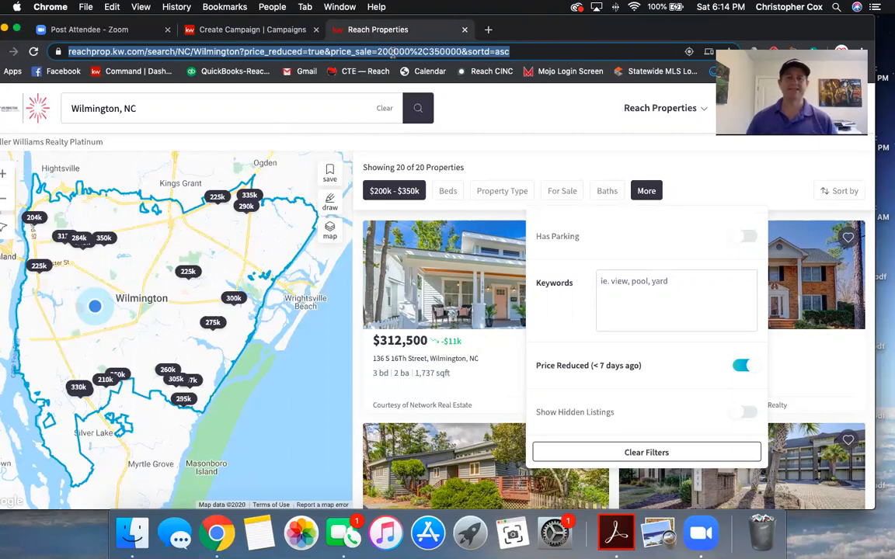
left_click(220, 30)
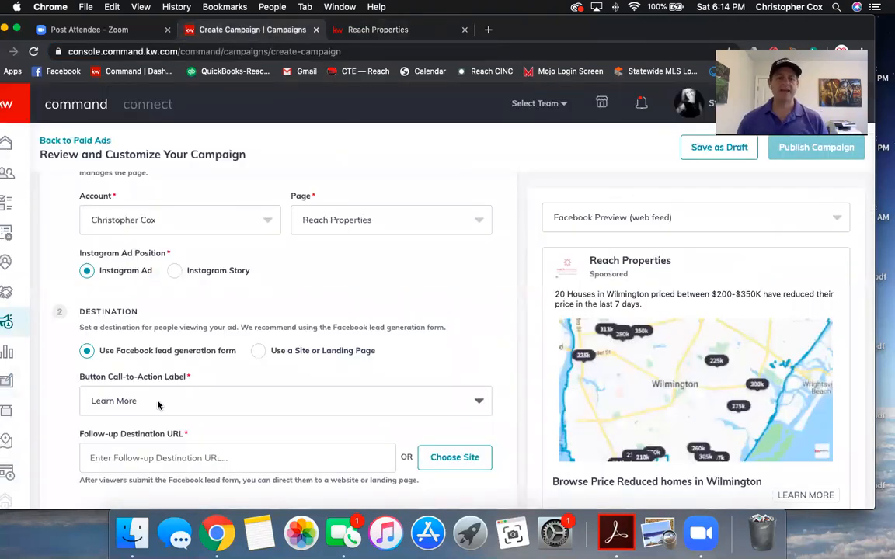
left_click(169, 460)
type("https:")
key("BackSpace")
key("BackSpace")
key("BackSpace")
key("BackSpace")
key("BackSpace")
key("BackSpace")
key("super+v")
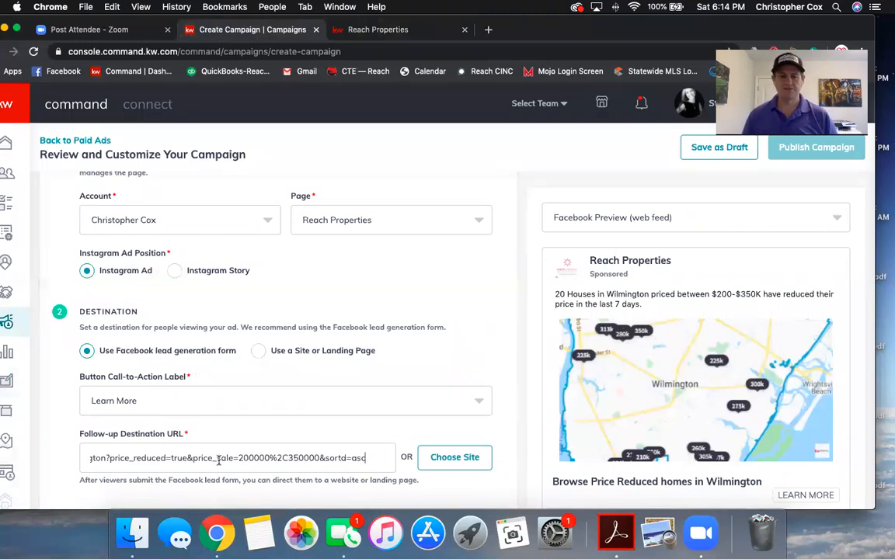
scroll(347, 435, "down", 3)
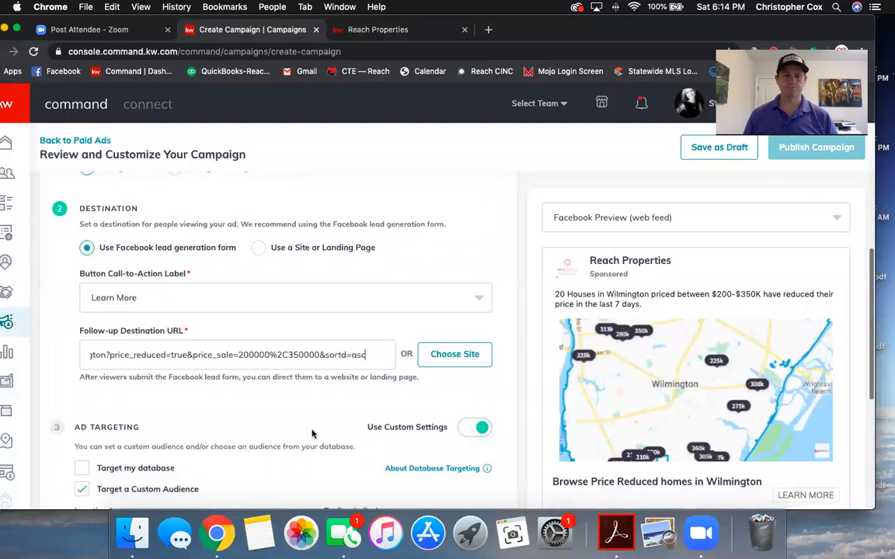
scroll(234, 390, "down", 2)
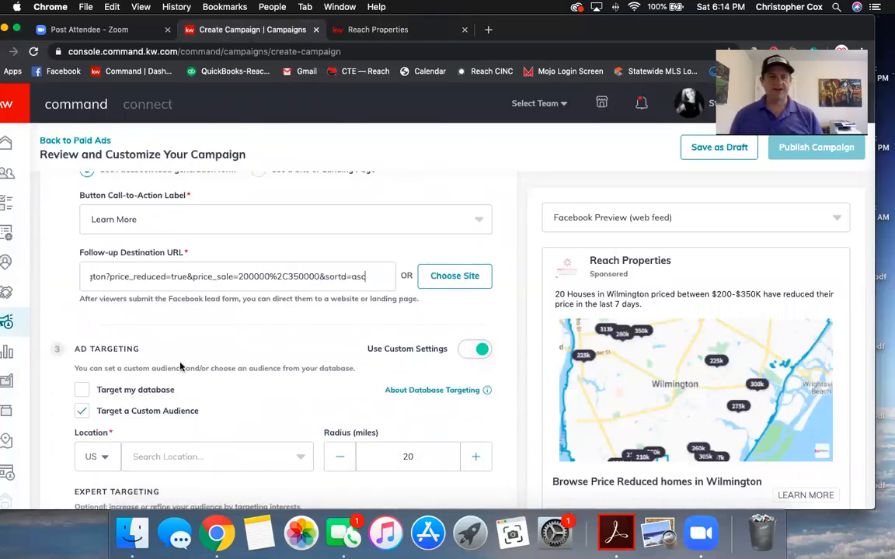
scroll(349, 354, "up", 2)
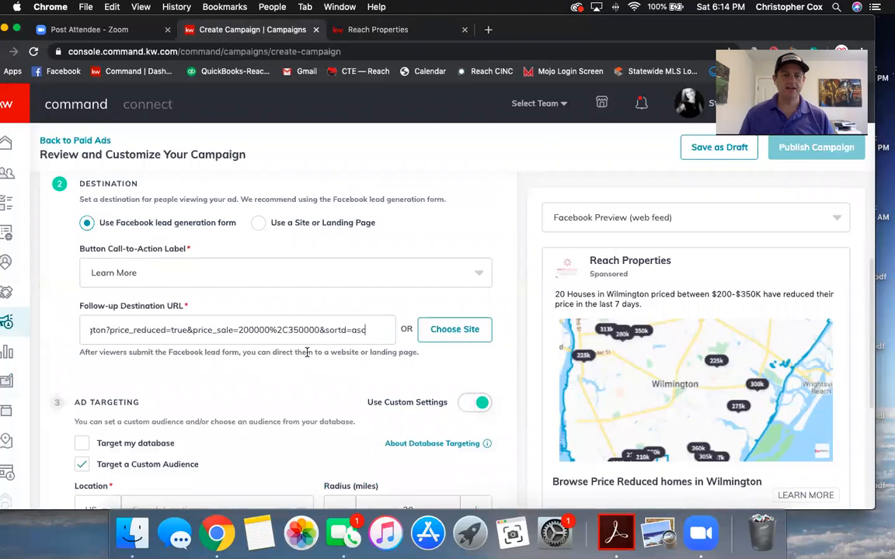
scroll(326, 354, "down", 2)
left_click(423, 310)
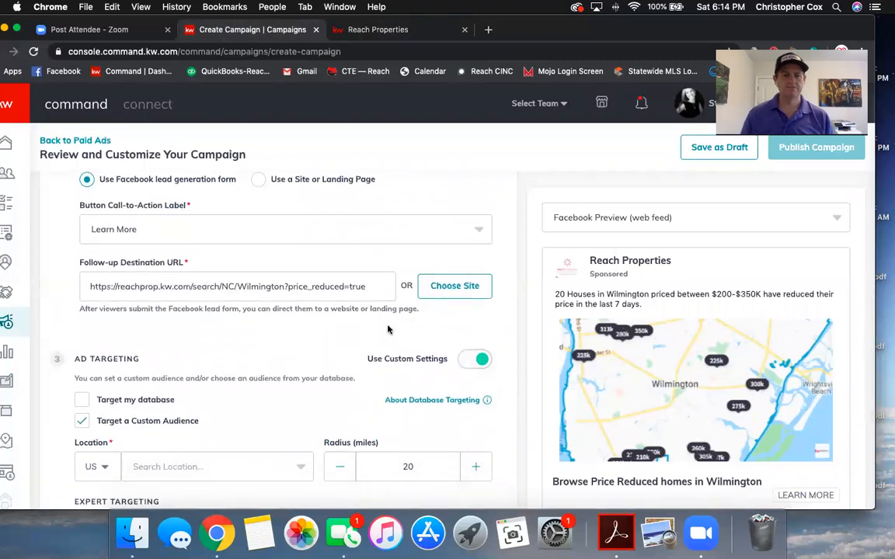
- Try to find the custom audience's location by searching for "wilmington, NC"
scroll(358, 319, "down", 5)
scroll(362, 332, "up", 3)
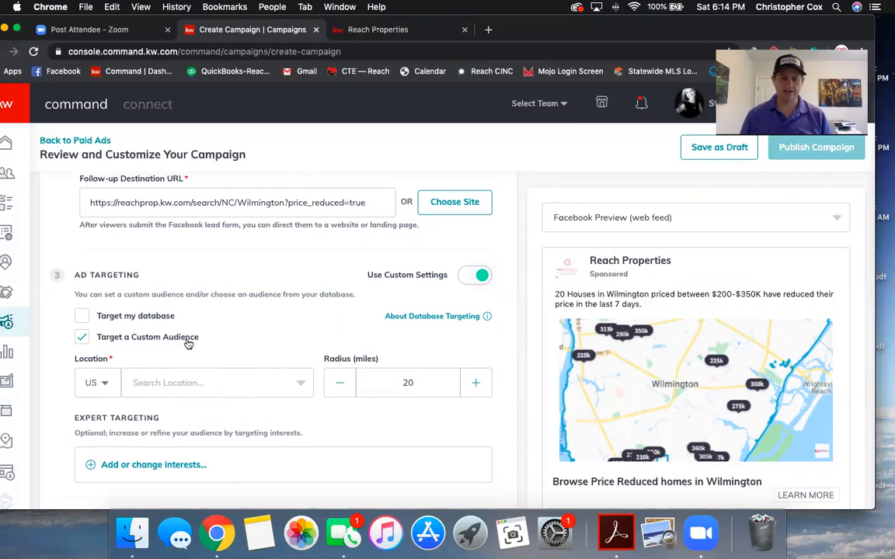
left_click(298, 383)
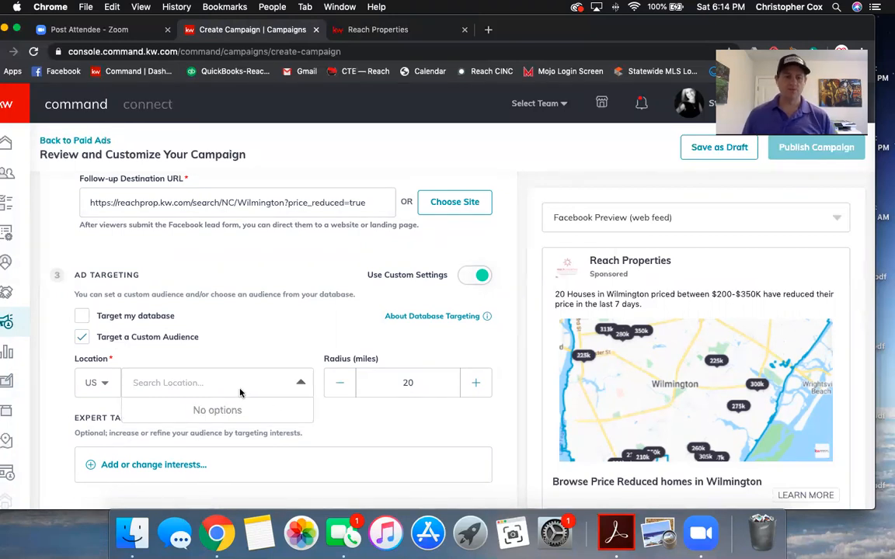
type("wilmgint")
key("BackSpace")
key("BackSpace")
key("BackSpace")
key("BackSpace")
type("ington")
key("BackSpace")
key("BackSpace")
key("BackSpace")
key("BackSpace")
key("BackSpace")
key("BackSpace")
key("BackSpace")
key("BackSpace")
key("BackSpace")
key("BackSpace")
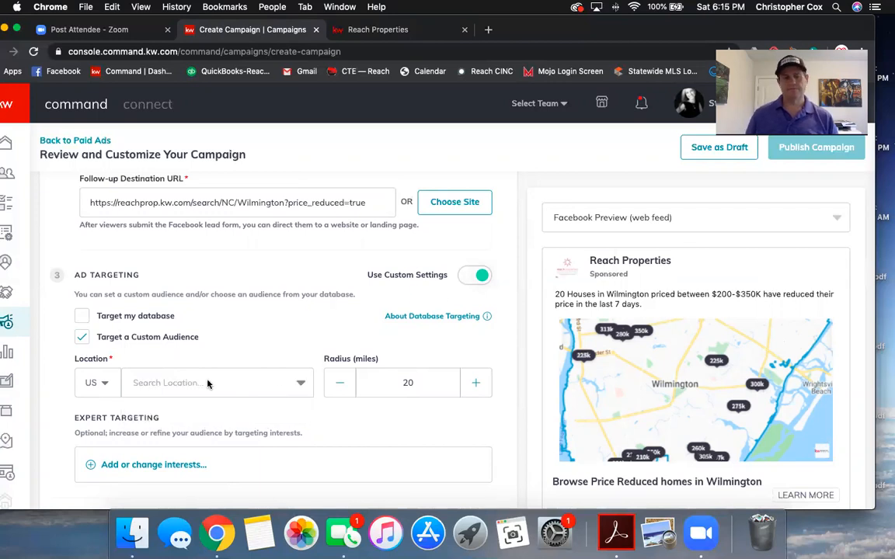
type("wilmington, NC")
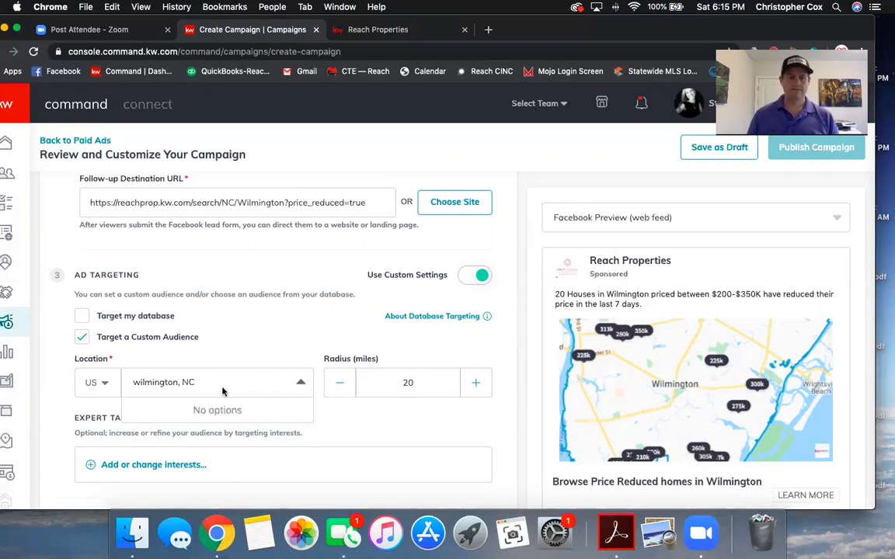
left_click(301, 384)
- Search for "Wilmington" and set the custom audience's location to Wilmington, North Carolina
left_click(230, 392)
type("Wil")
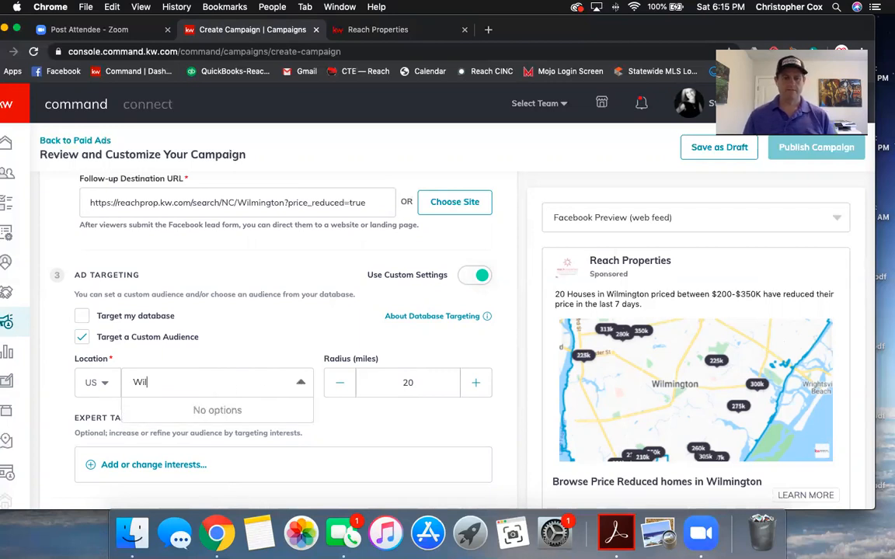
type("mington")
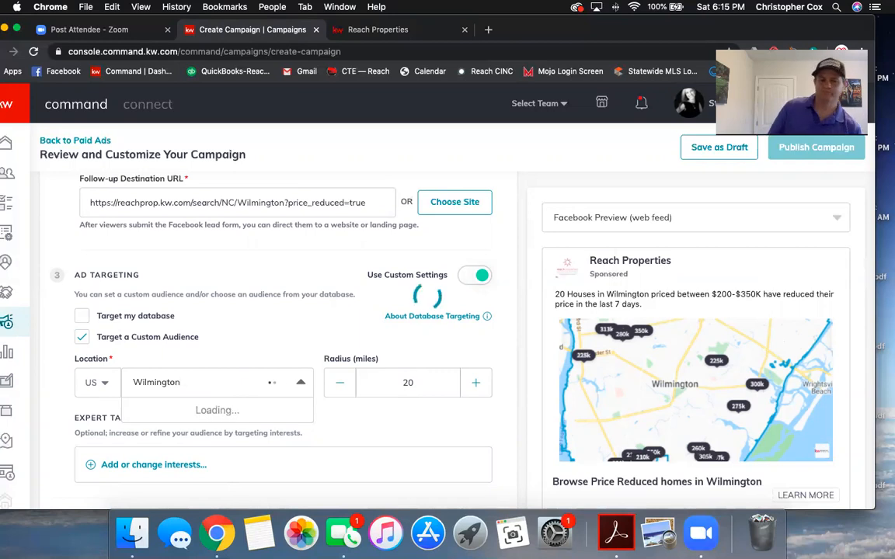
left_click(200, 413)
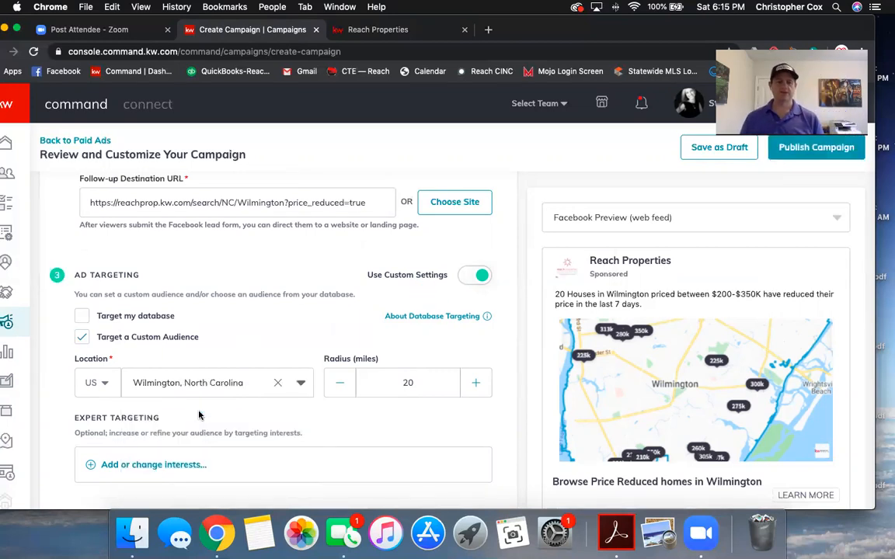
- Set the targeting radius to 15 miles and save the Facebook & Instagram Ads settings
left_click(341, 386)
left_click(342, 386)
left_click(341, 386)
left_click(341, 386)
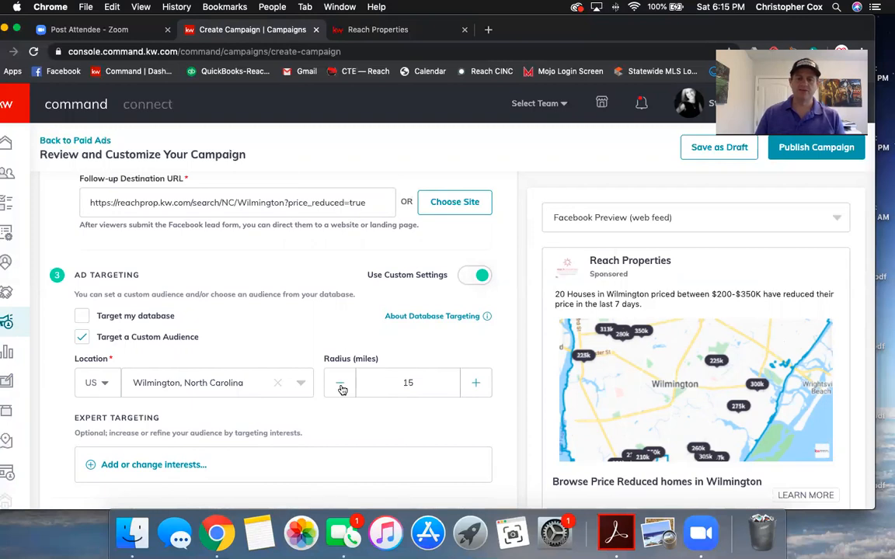
scroll(360, 406, "down", 1)
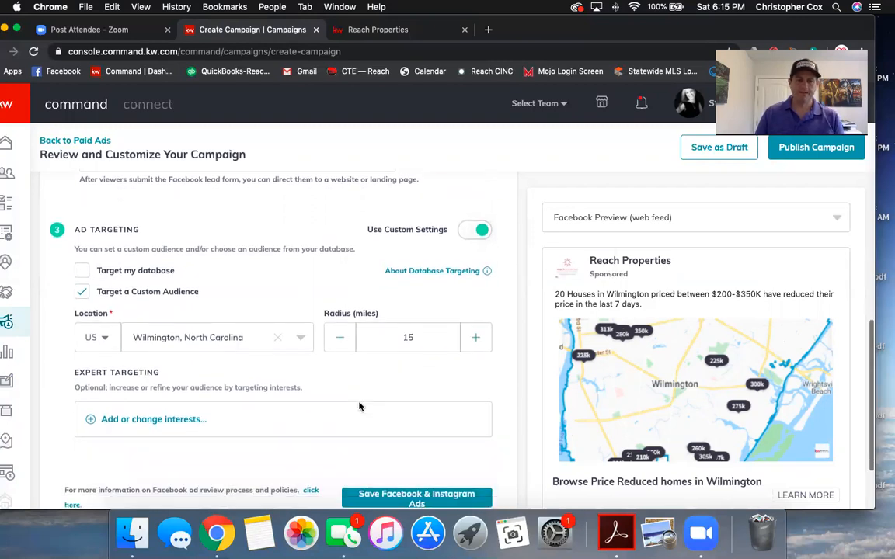
scroll(359, 406, "down", 1)
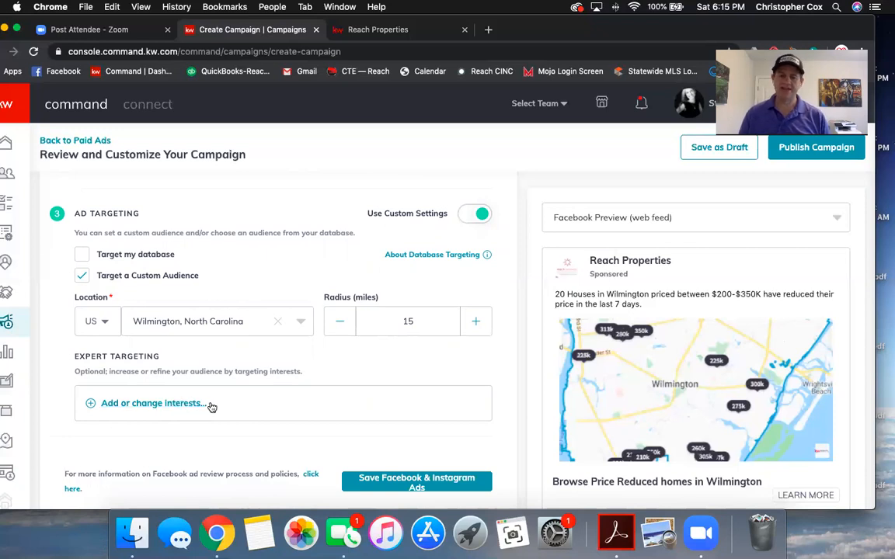
scroll(211, 407, "down", 2)
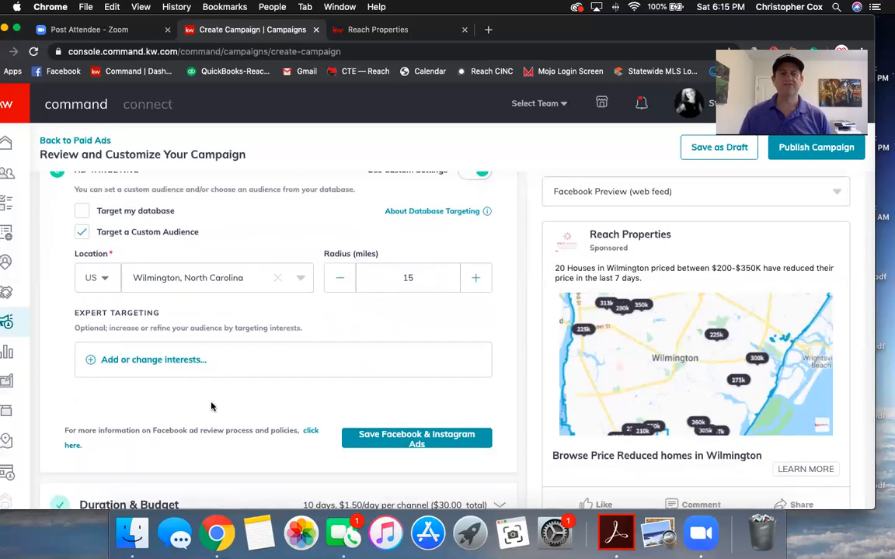
left_click(405, 438)
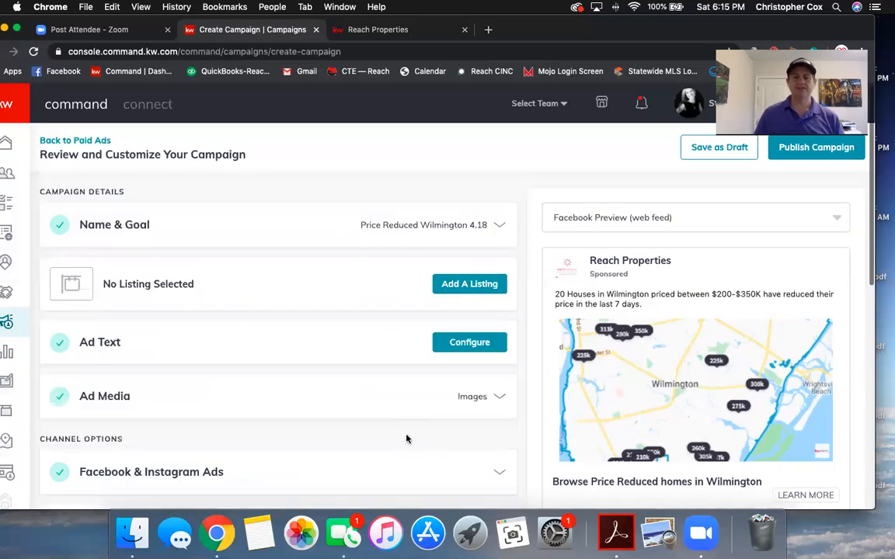
- Open the Duration & Budget settings and enable automatic placements for Facebook/Instagram Ads
scroll(391, 421, "down", 2)
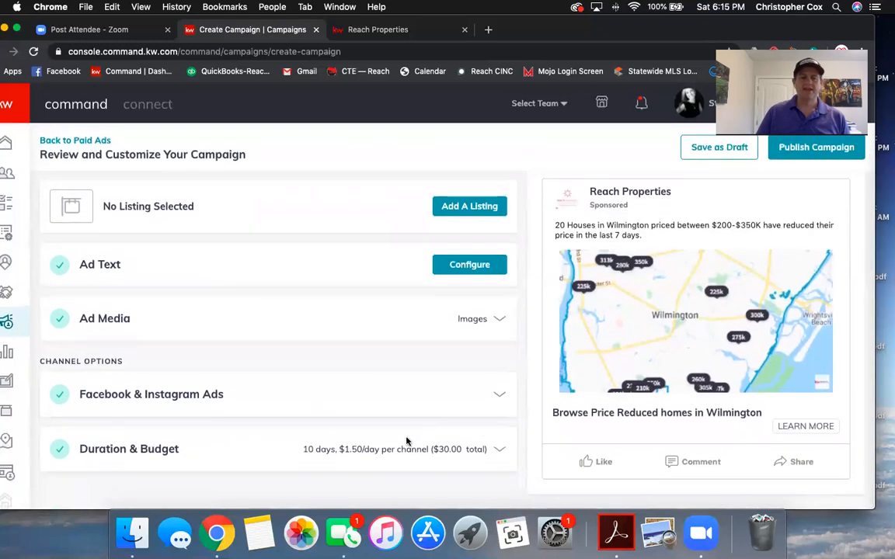
left_click(377, 450)
scroll(338, 408, "down", 4)
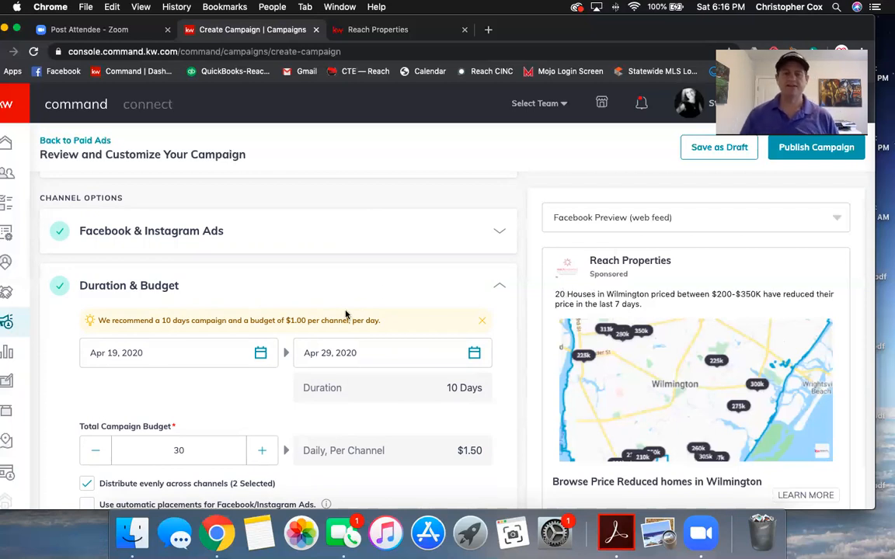
scroll(347, 312, "down", 3)
scroll(347, 312, "up", 1)
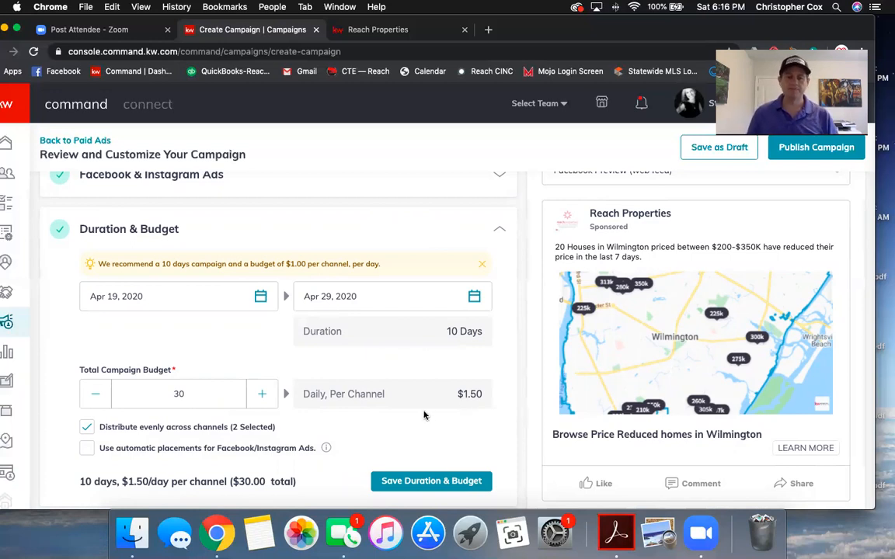
left_click(89, 451)
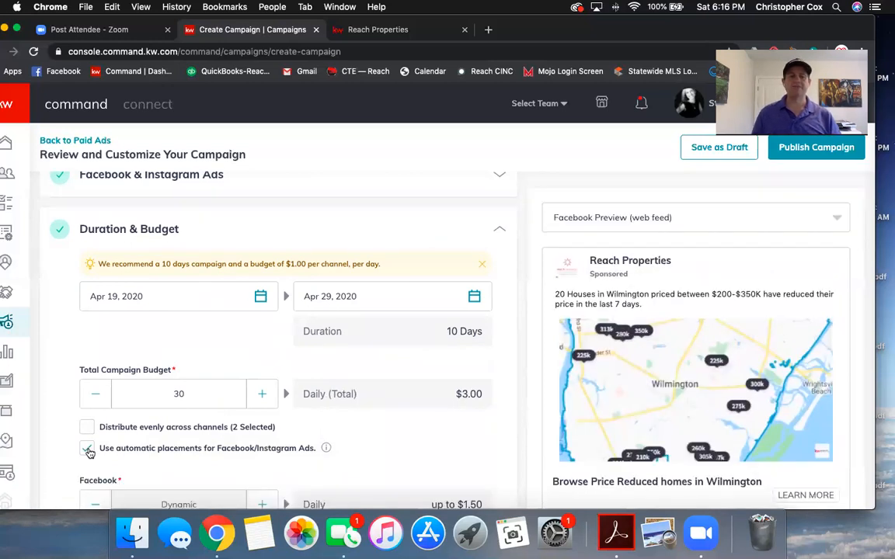
- Review the dynamic Facebook and Instagram budget allocation and save the campaign's Duration & Budget settings
scroll(471, 449, "down", 2)
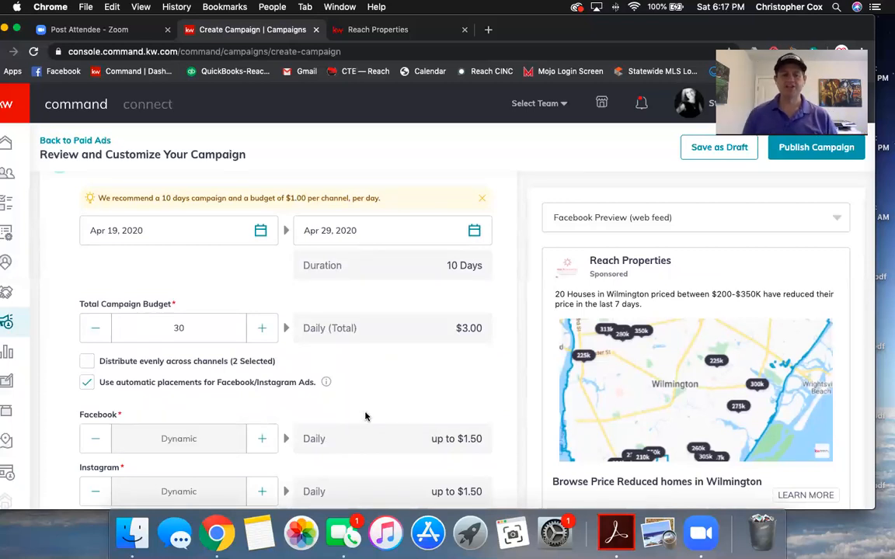
scroll(366, 417, "down", 3)
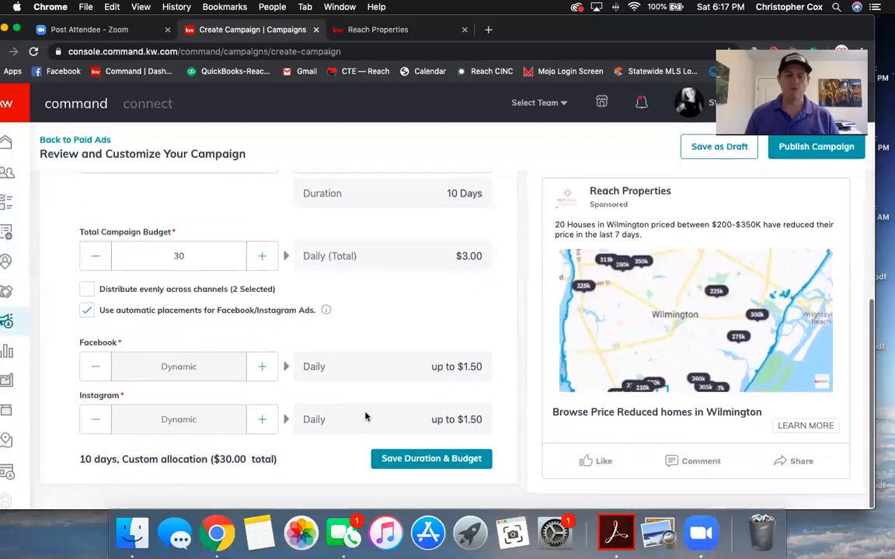
left_click(432, 466)
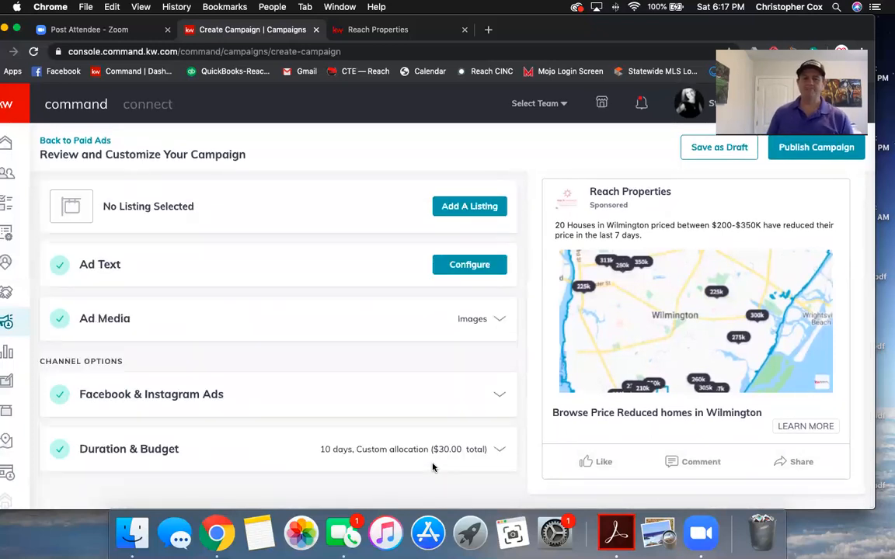
- Leave the campaign editor and return to Paid Ads, confirming the exit without saving or activating the campaign
scroll(259, 370, "up", 3)
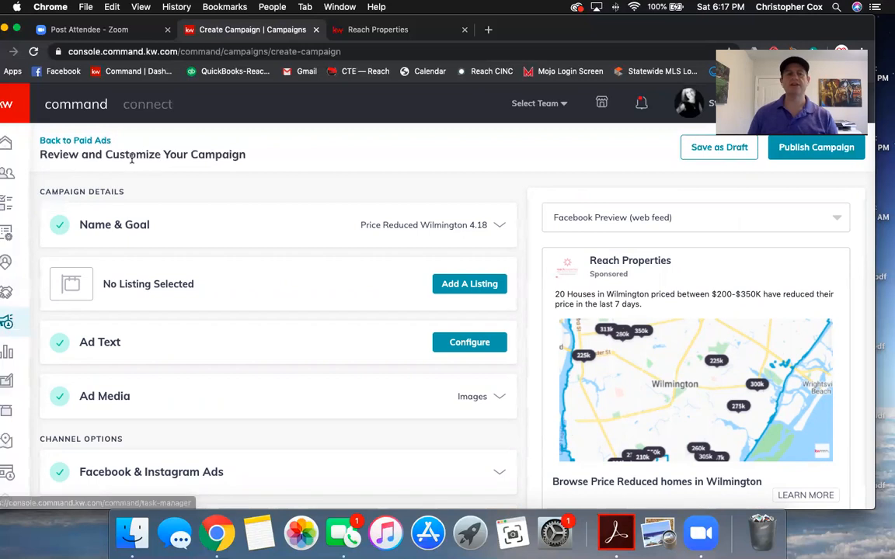
left_click(92, 141)
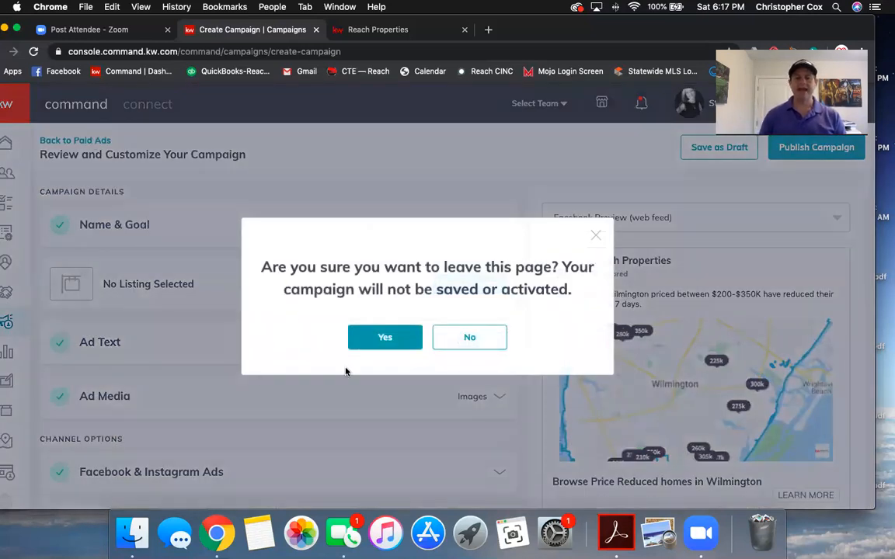
left_click(392, 342)
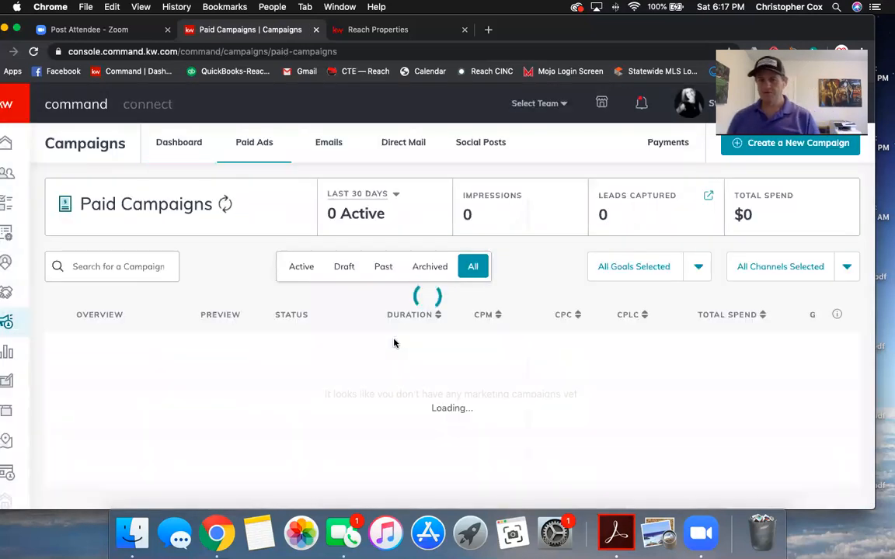